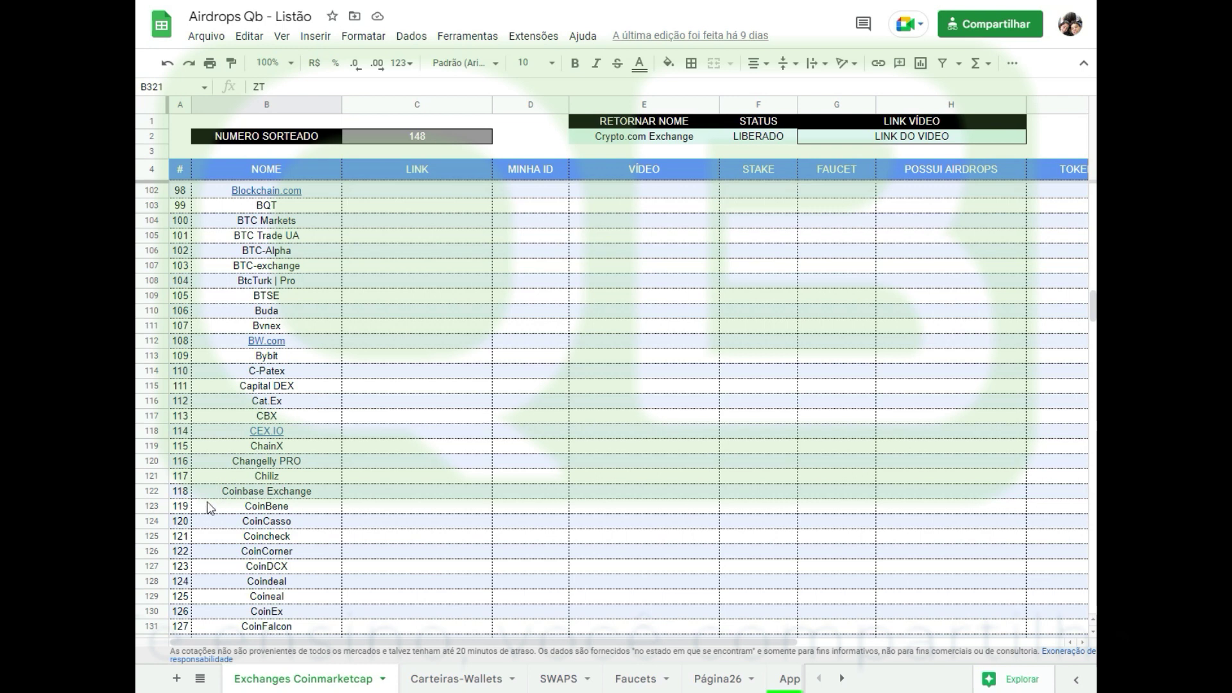
- Copy 'Chiliz' from cell B121 of the exchange list and switch to the CoinMarketCap tab
left_click(237, 478)
key("ctrl+c")
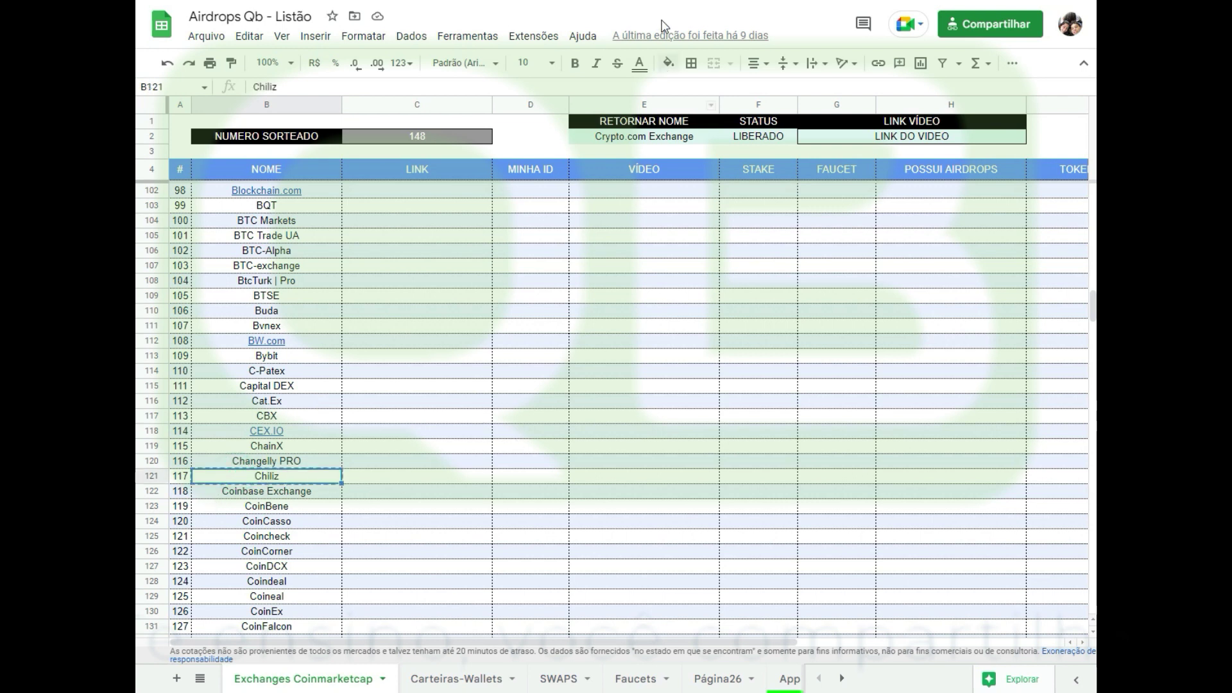
key("ctrl+Tab")
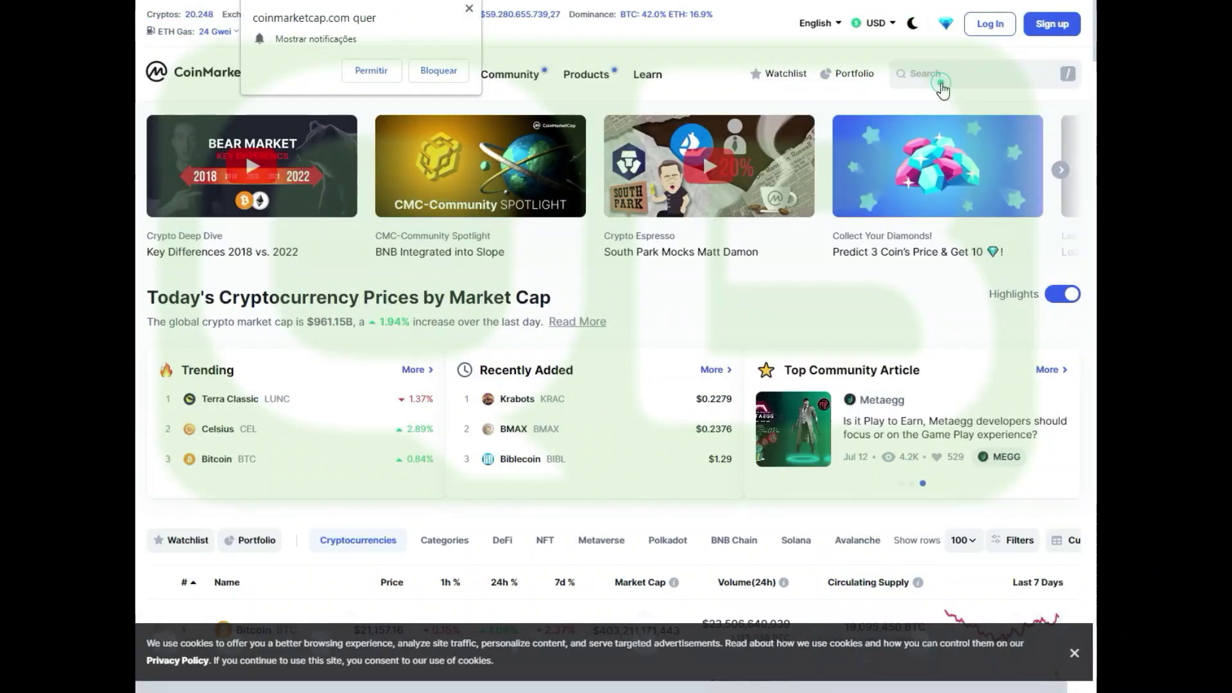
- Block the notification prompt, search 'Chili', and open the Chiliz exchange page
left_click(950, 77)
left_click(457, 76)
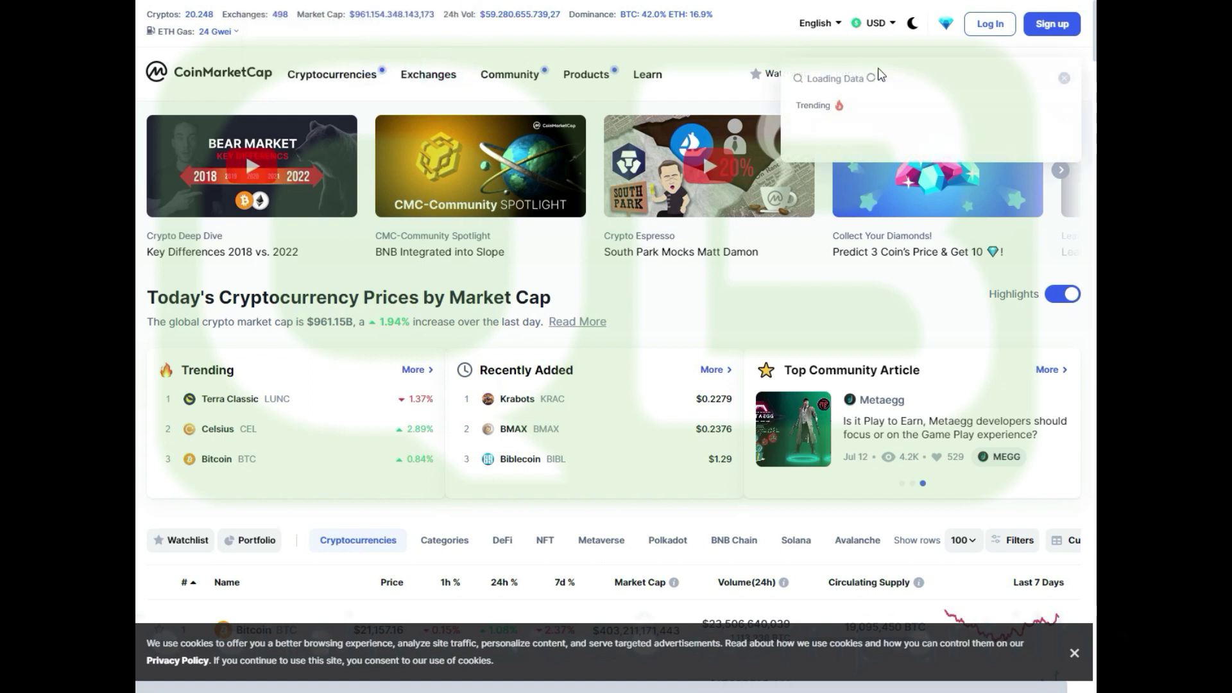
key("ctrl+v")
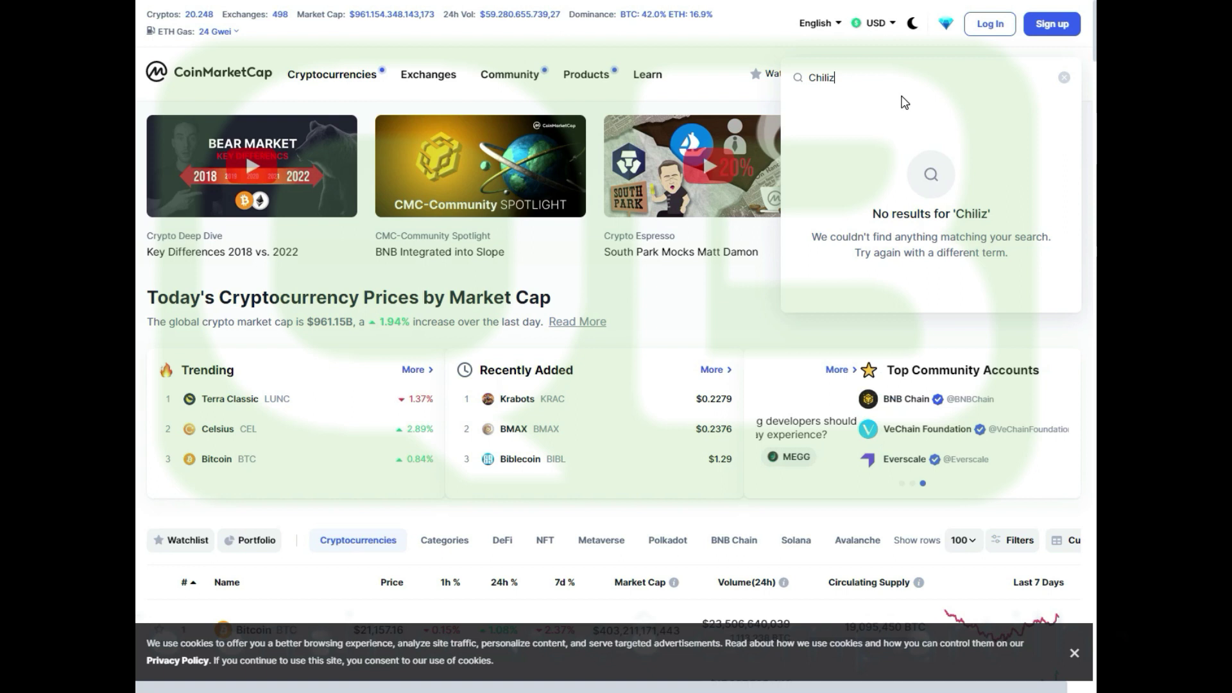
key("BackSpace")
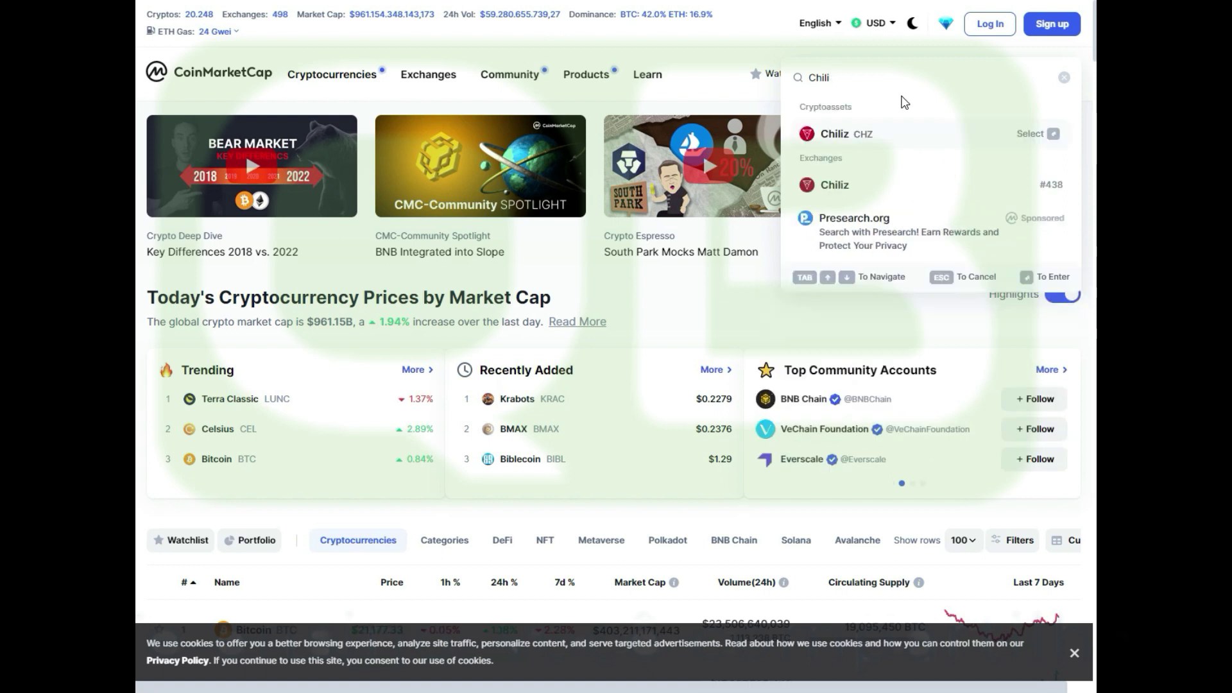
left_click(828, 188)
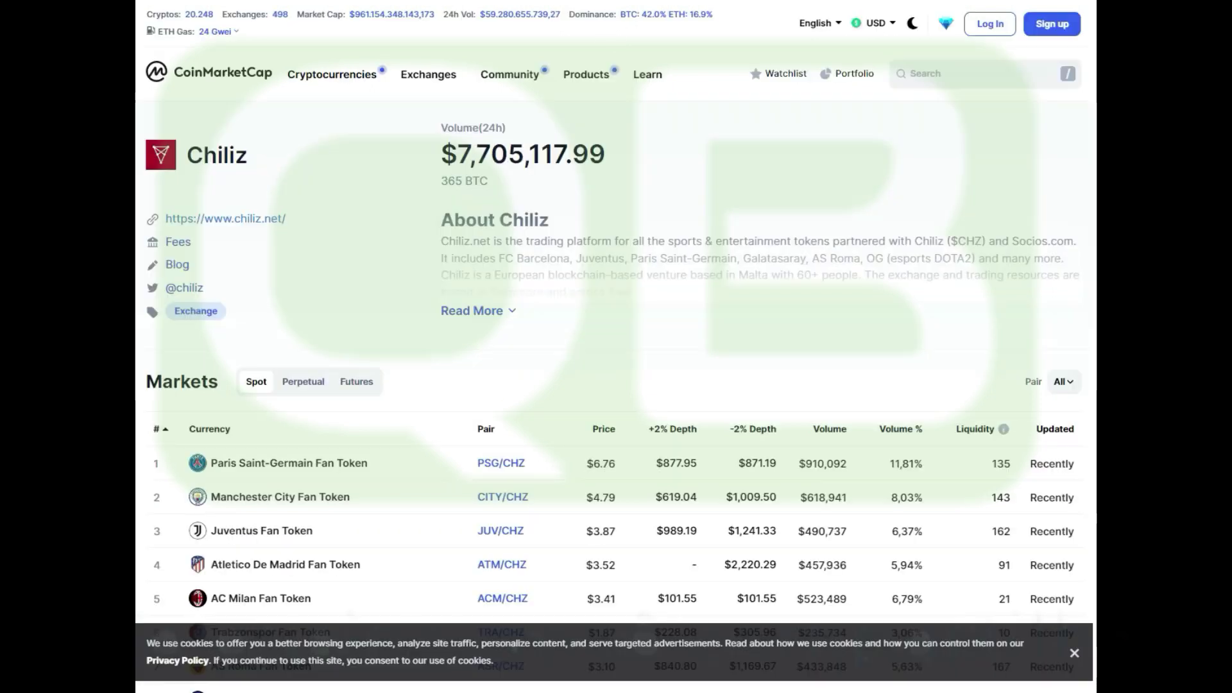
scroll(253, 319, "down", 5)
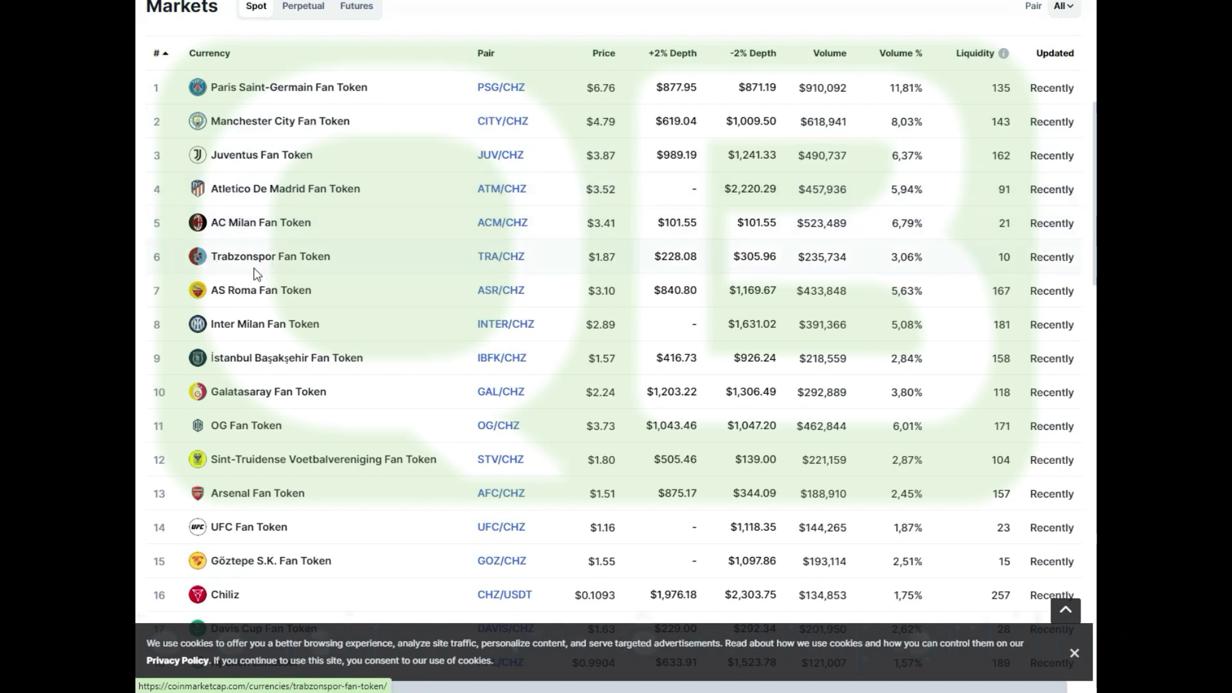
- Scroll through the Chiliz exchange's 48 fan-token markets in the Markets table
scroll(317, 251, "down", 2)
scroll(319, 250, "down", 8)
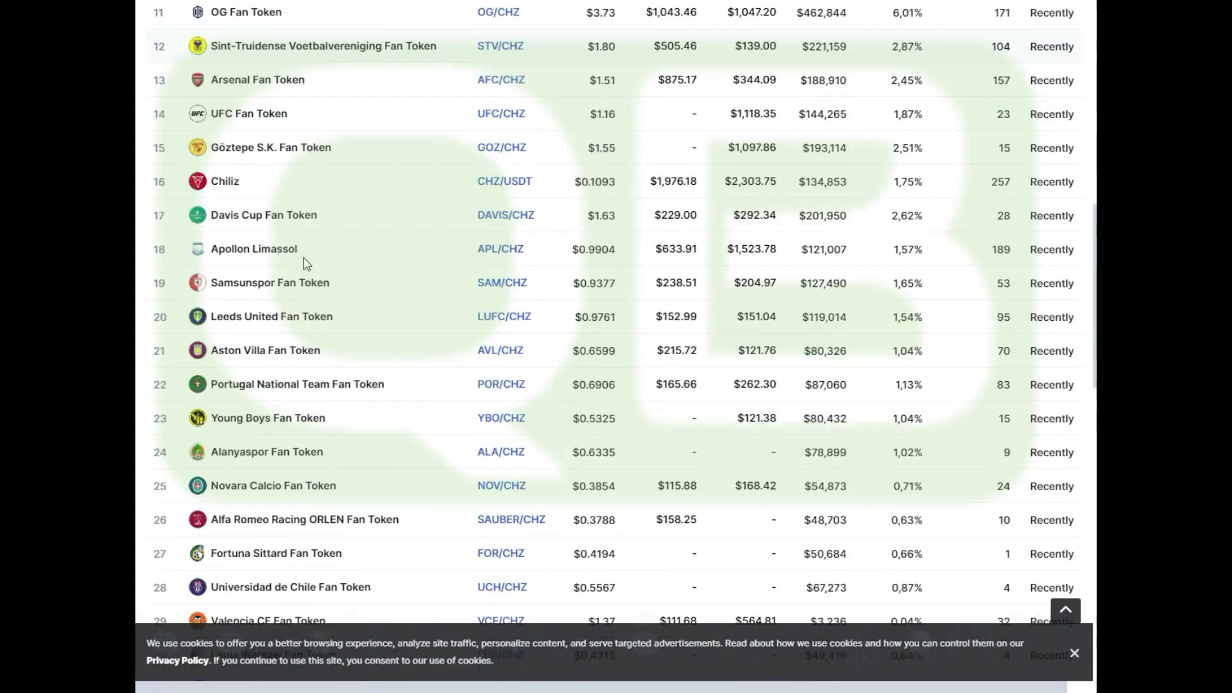
scroll(307, 263, "down", 8)
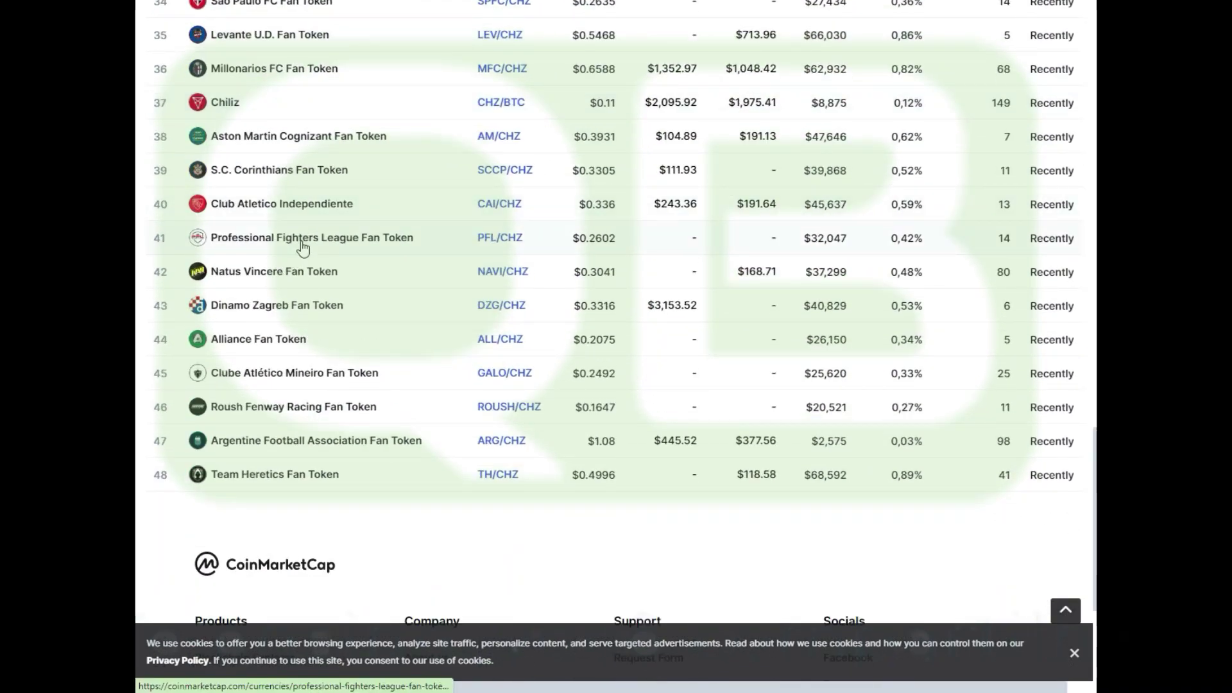
scroll(303, 247, "up", 20)
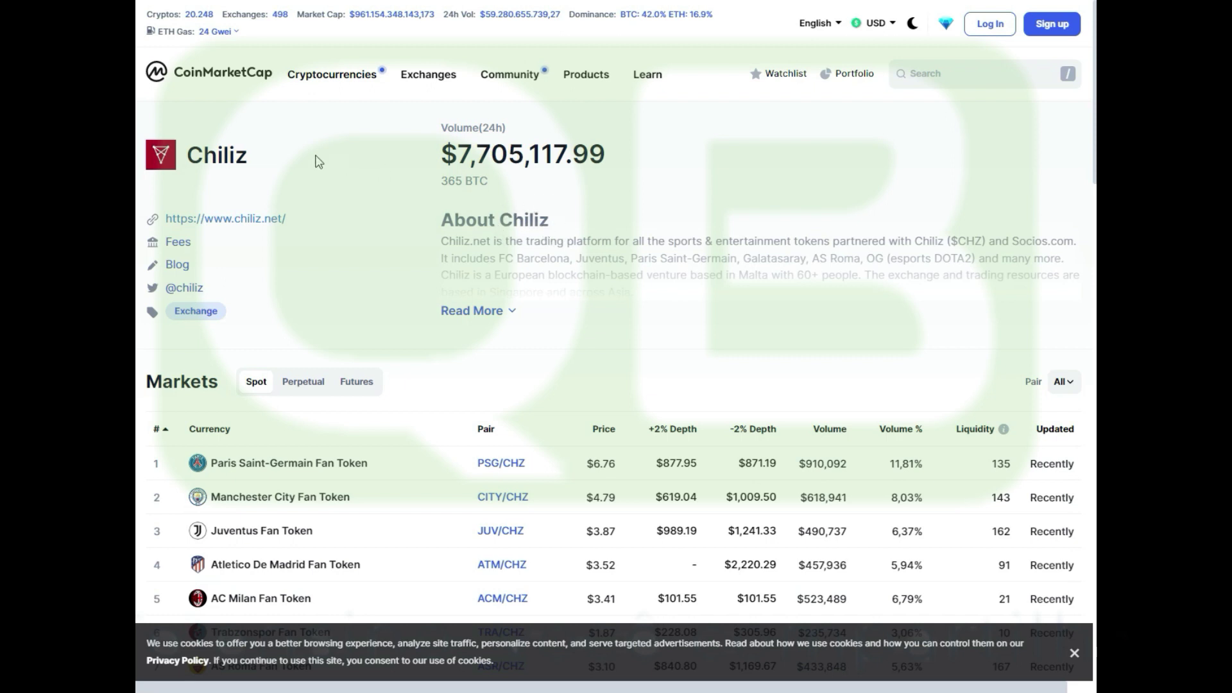
- Visit the official chiliz.net site, return to CoinMarketCap, and bring up the search panel
left_click(263, 222)
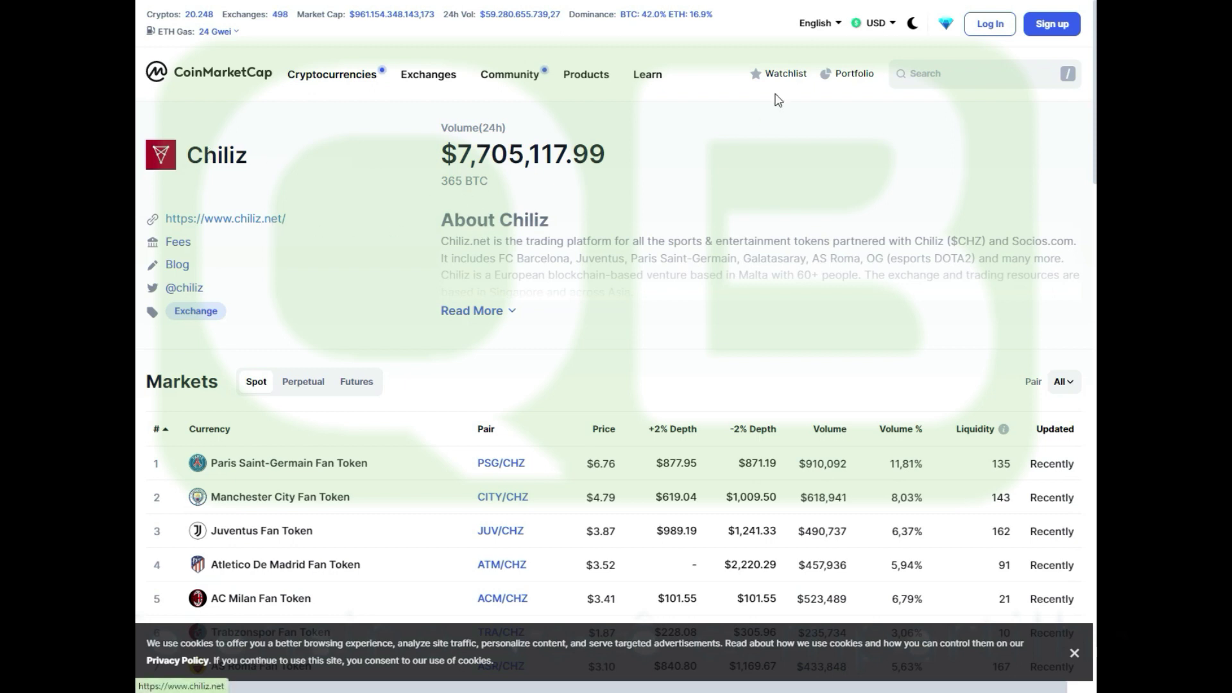
key("ctrl+w")
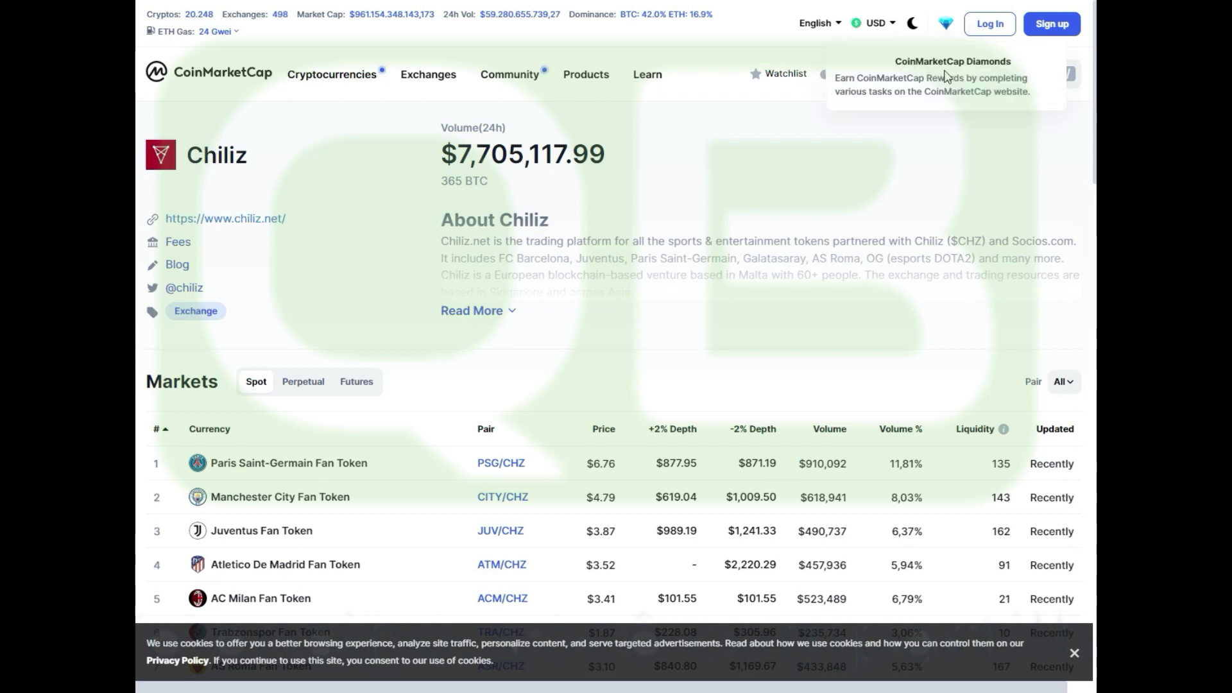
left_click(954, 74)
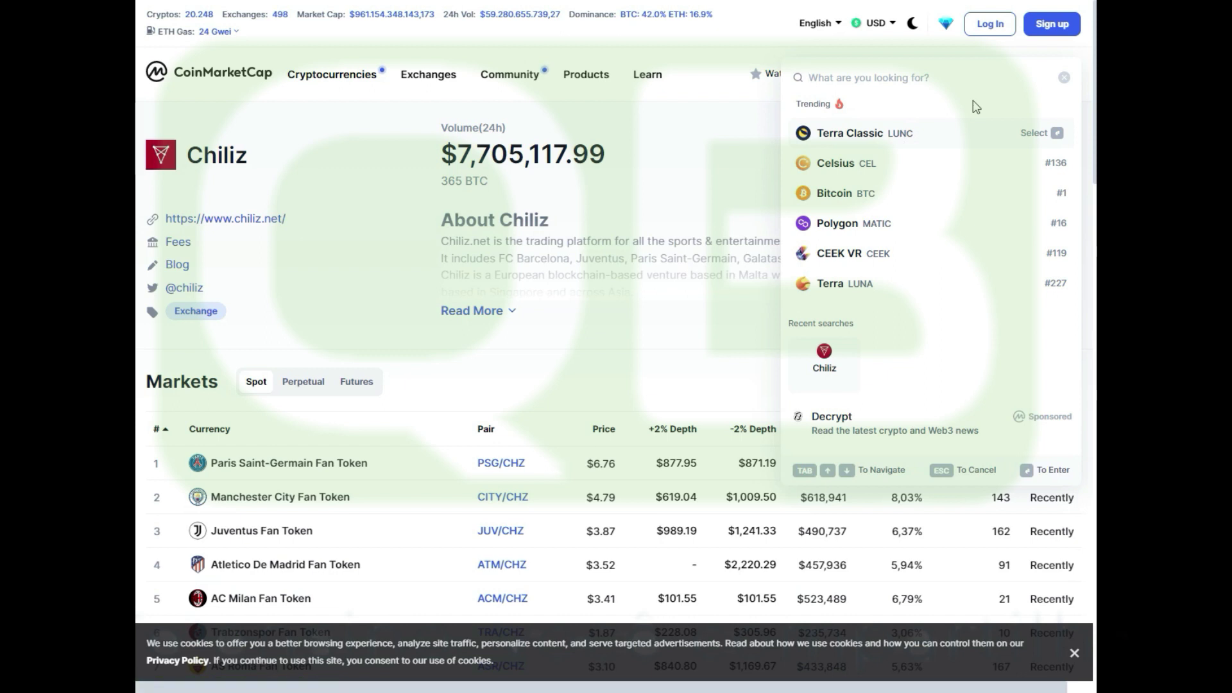
- Search 'chil', open the Chiliz CHZ coin page, and scroll down to its price chart
type("chi")
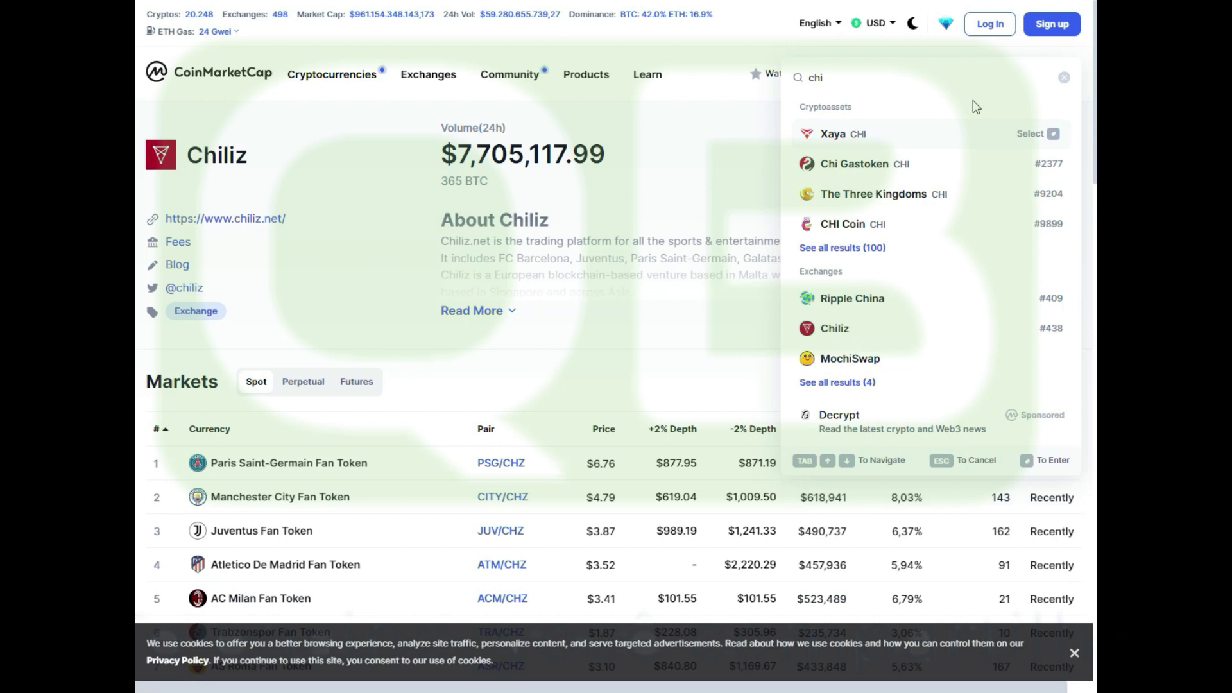
type("l")
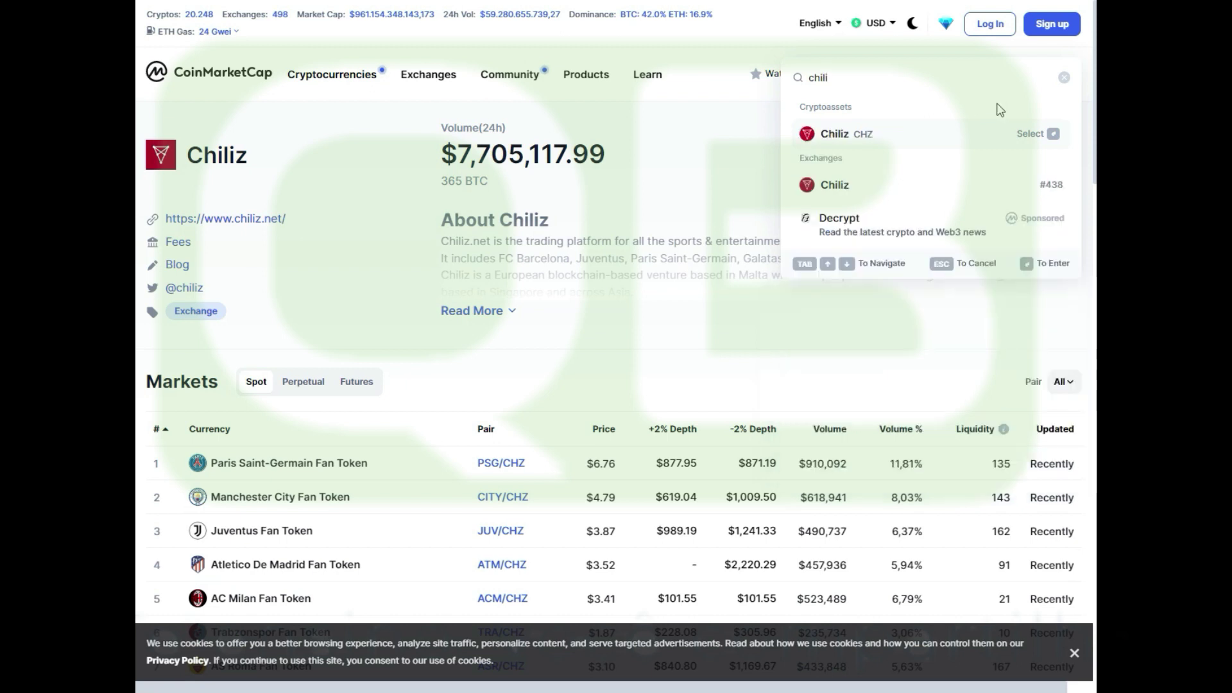
left_click(832, 136)
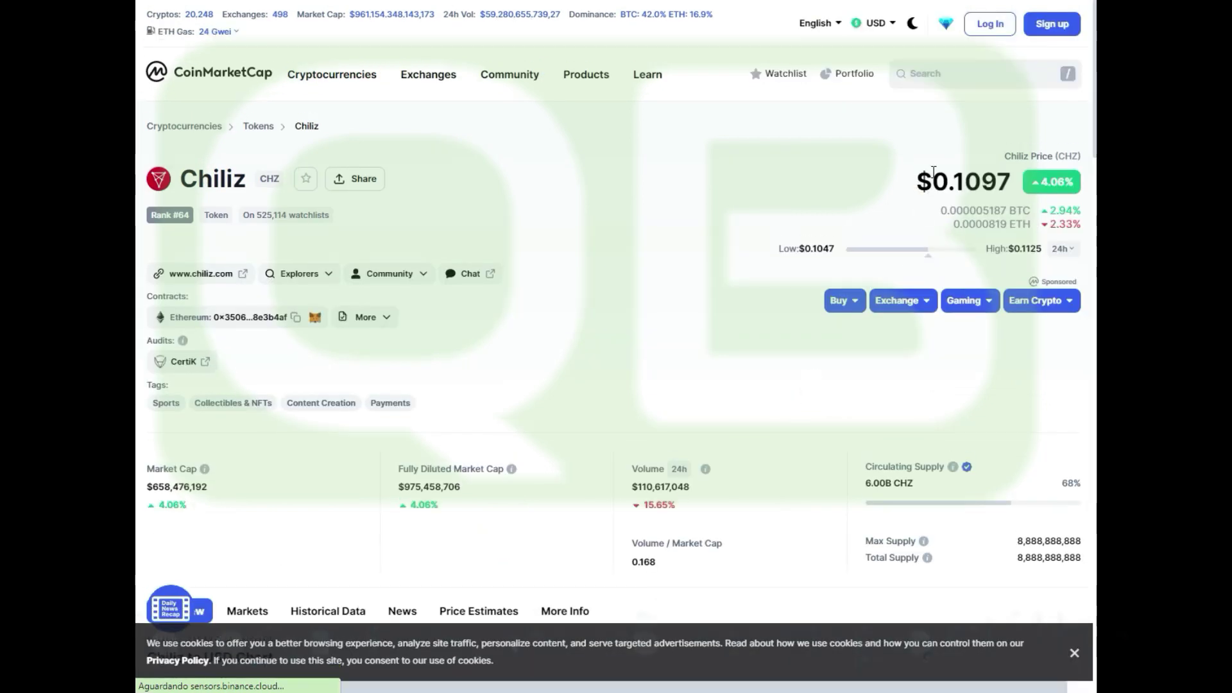
left_click_drag(933, 172, 982, 181)
scroll(648, 250, "down", 3)
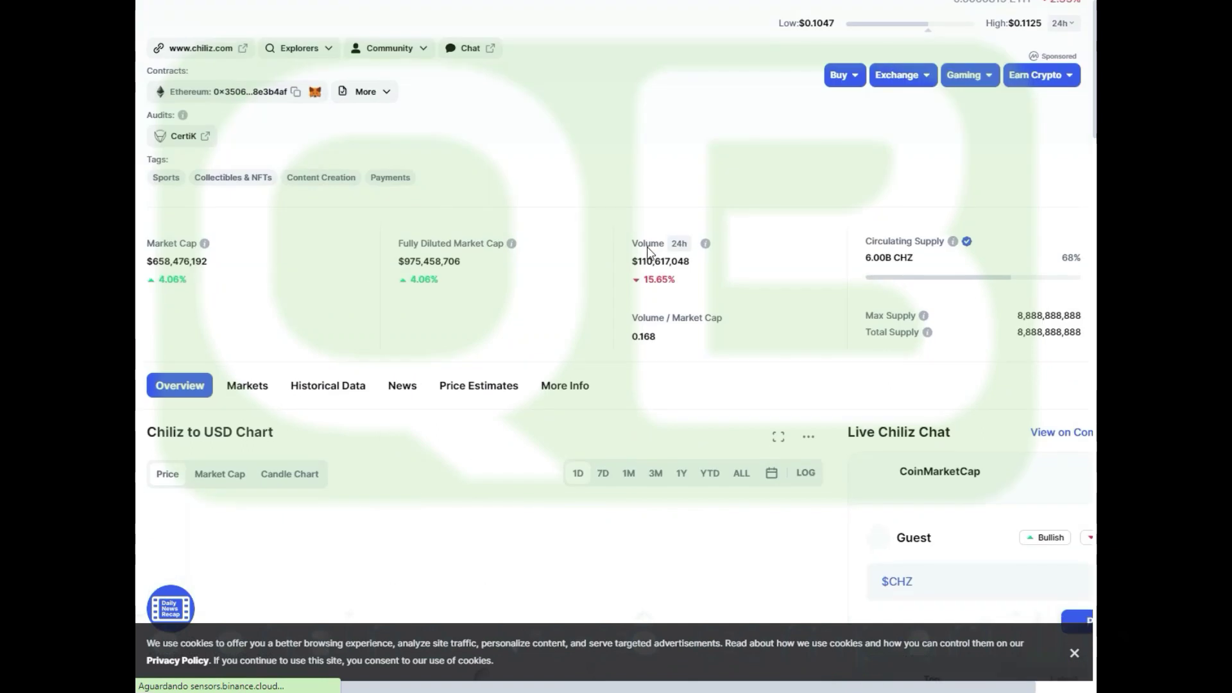
scroll(648, 250, "down", 5)
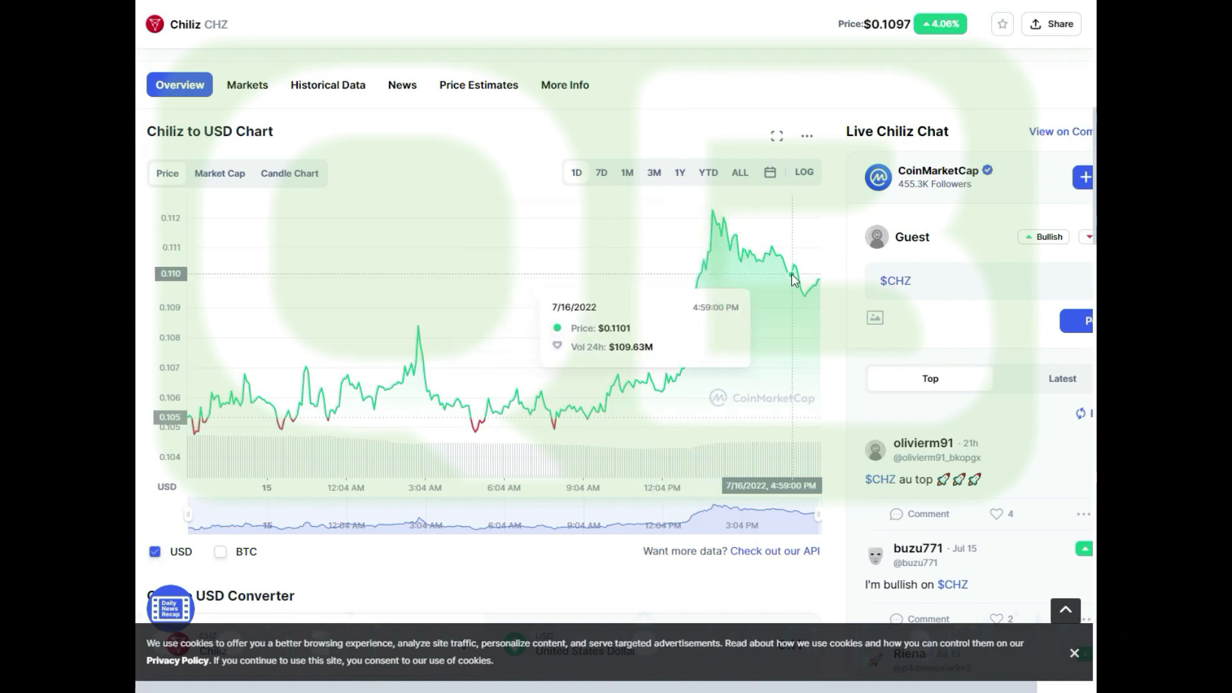
- View the CHZ price chart over 1M, 1D, 7D, then 1M, and open the Chiliz Exchange login
left_click(632, 176)
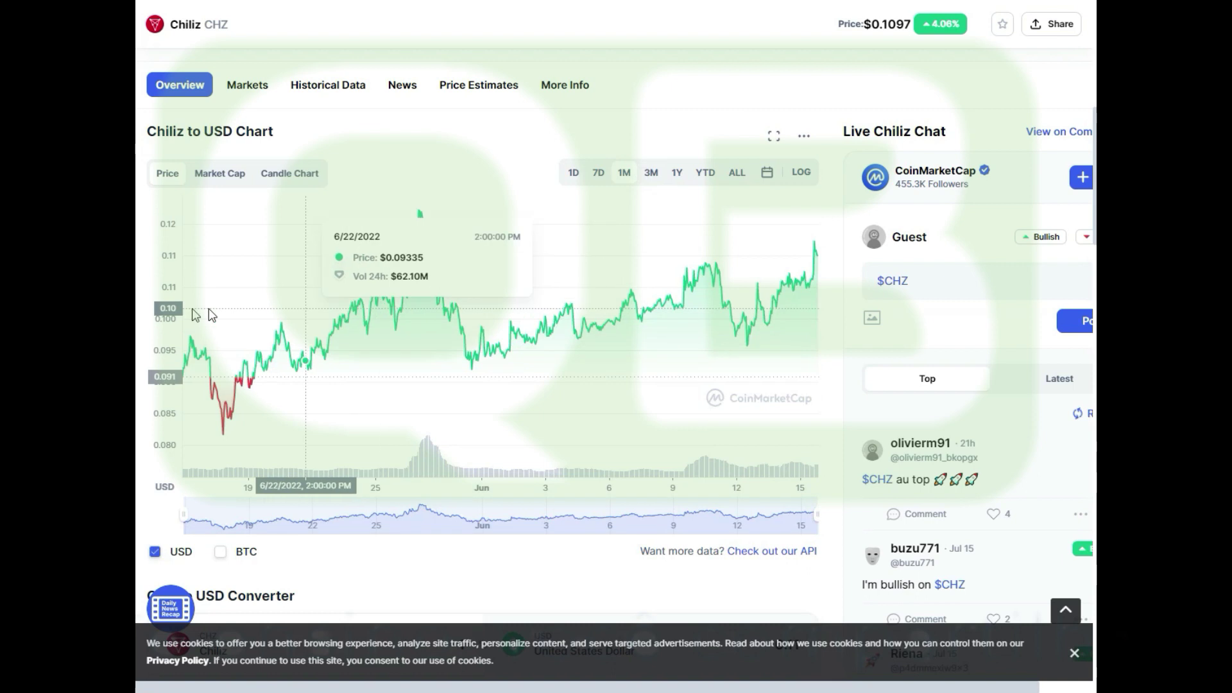
left_click(573, 174)
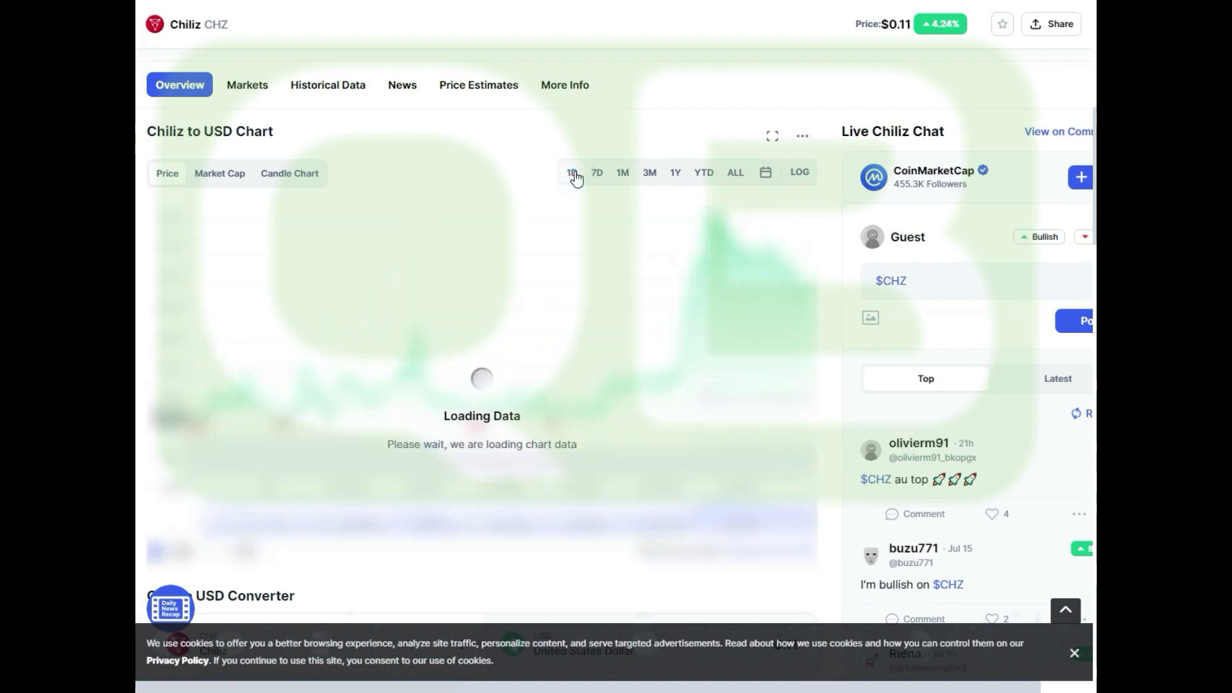
left_click(597, 173)
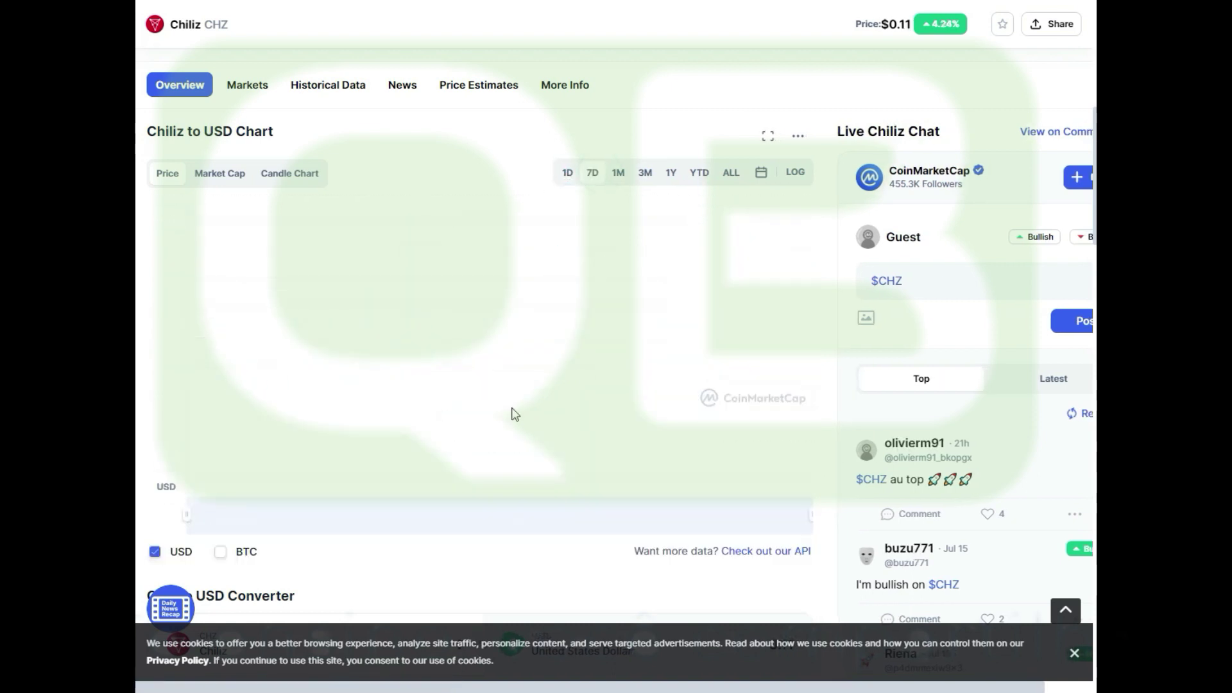
left_click(615, 177)
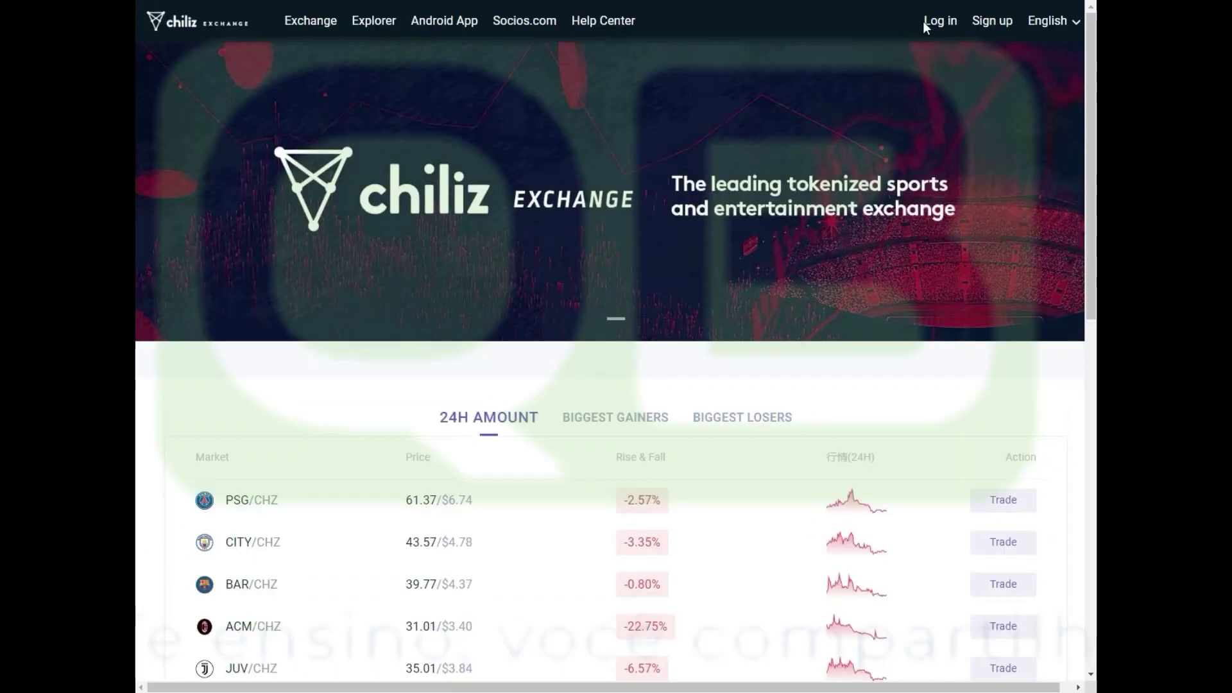
left_click(924, 21)
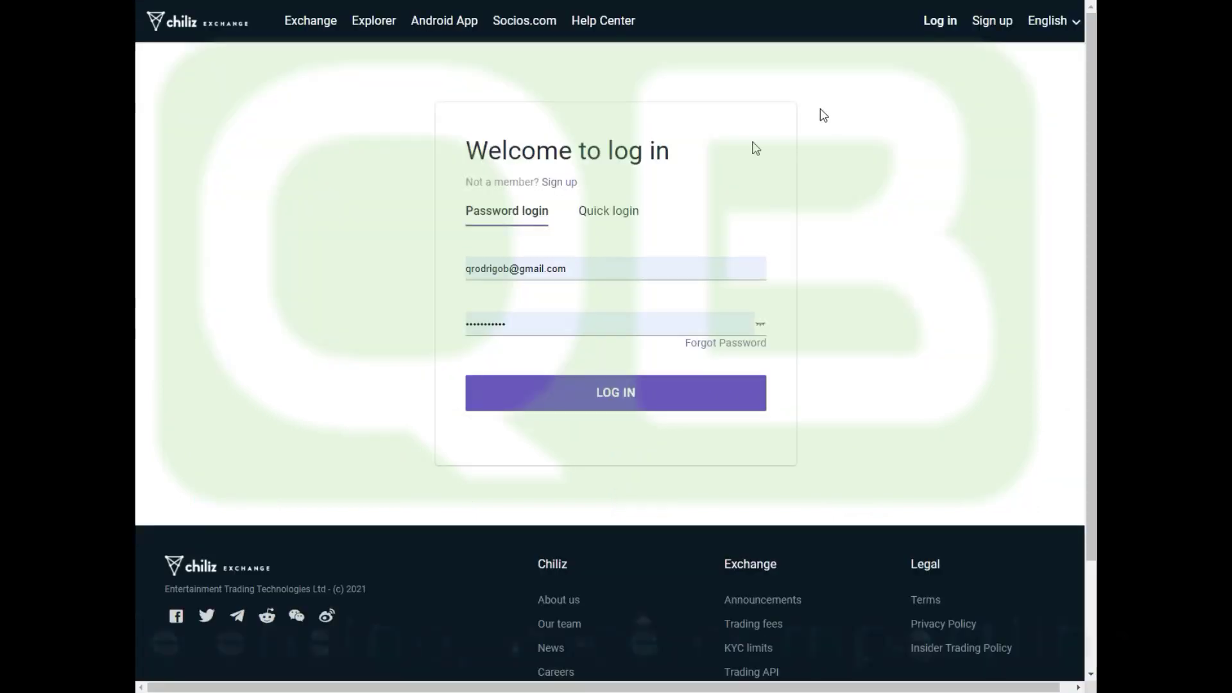
- Submit the saved login details and answer the first shape-order verification puzzle
left_click(618, 402)
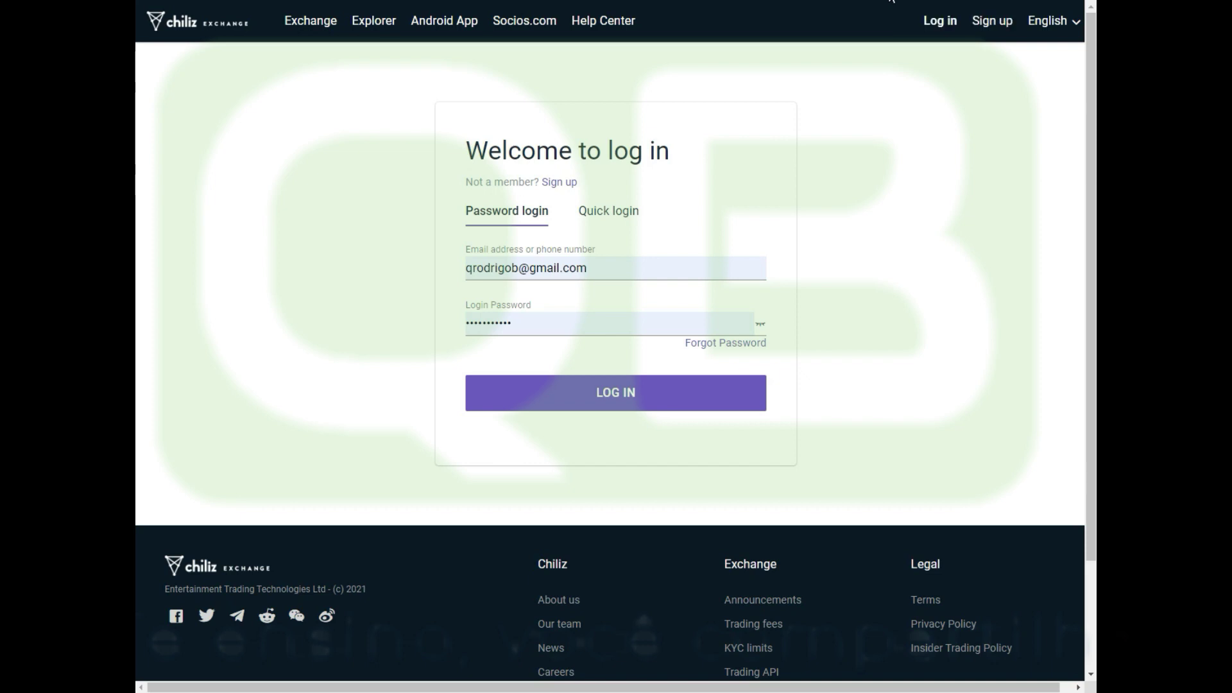
left_click(589, 390)
left_click(580, 394)
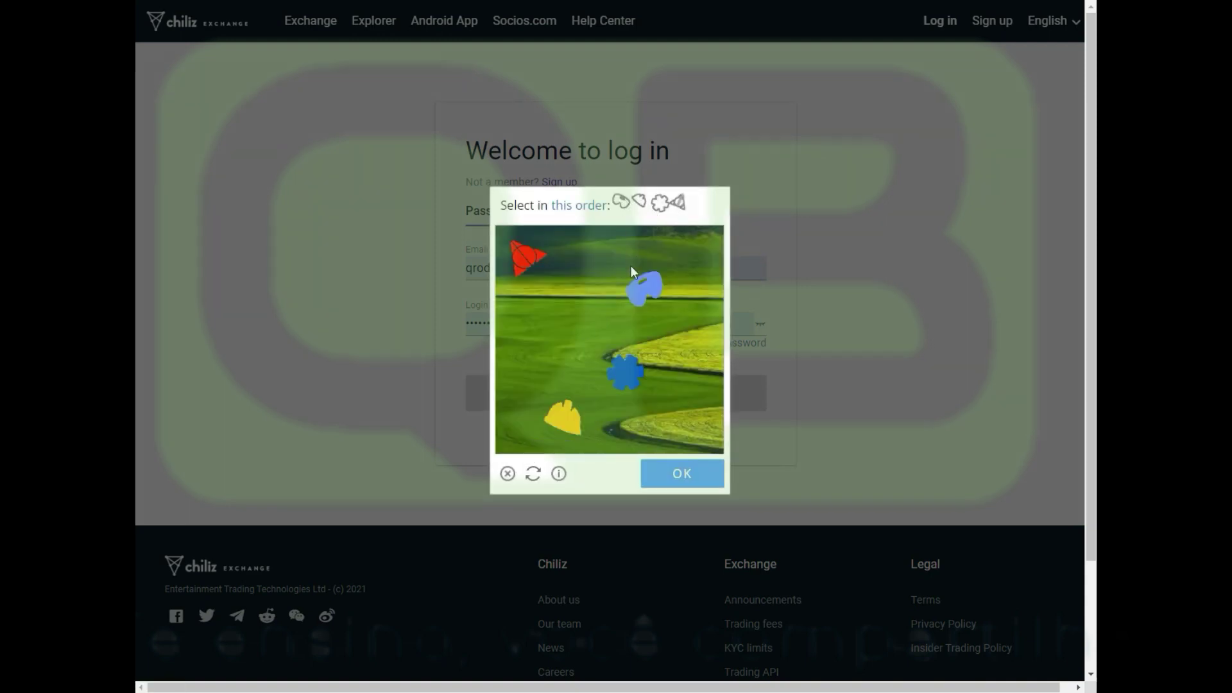
left_click(645, 292)
left_click(564, 422)
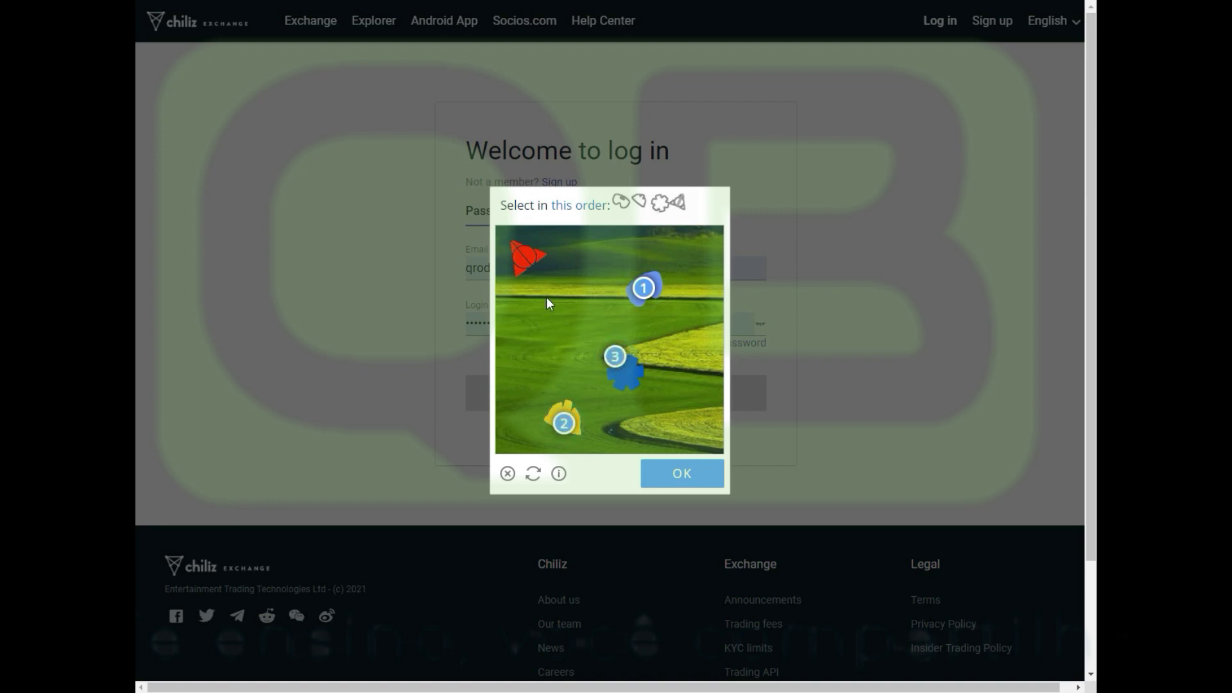
left_click(529, 259)
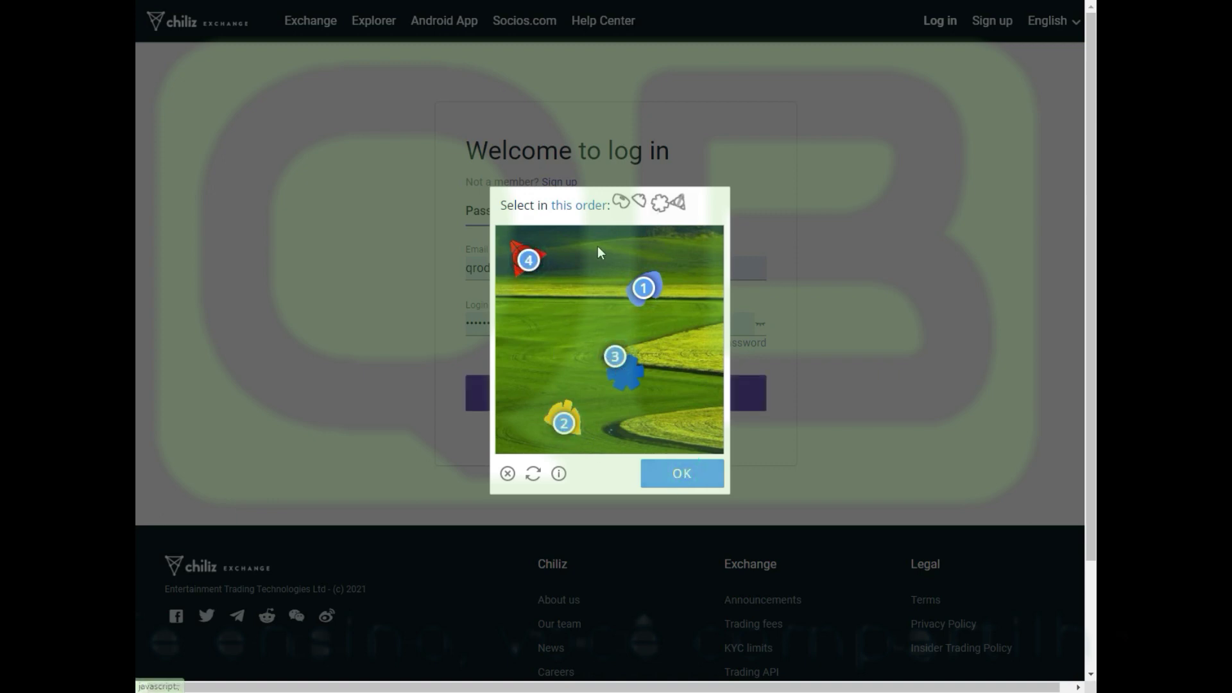
left_click(683, 470)
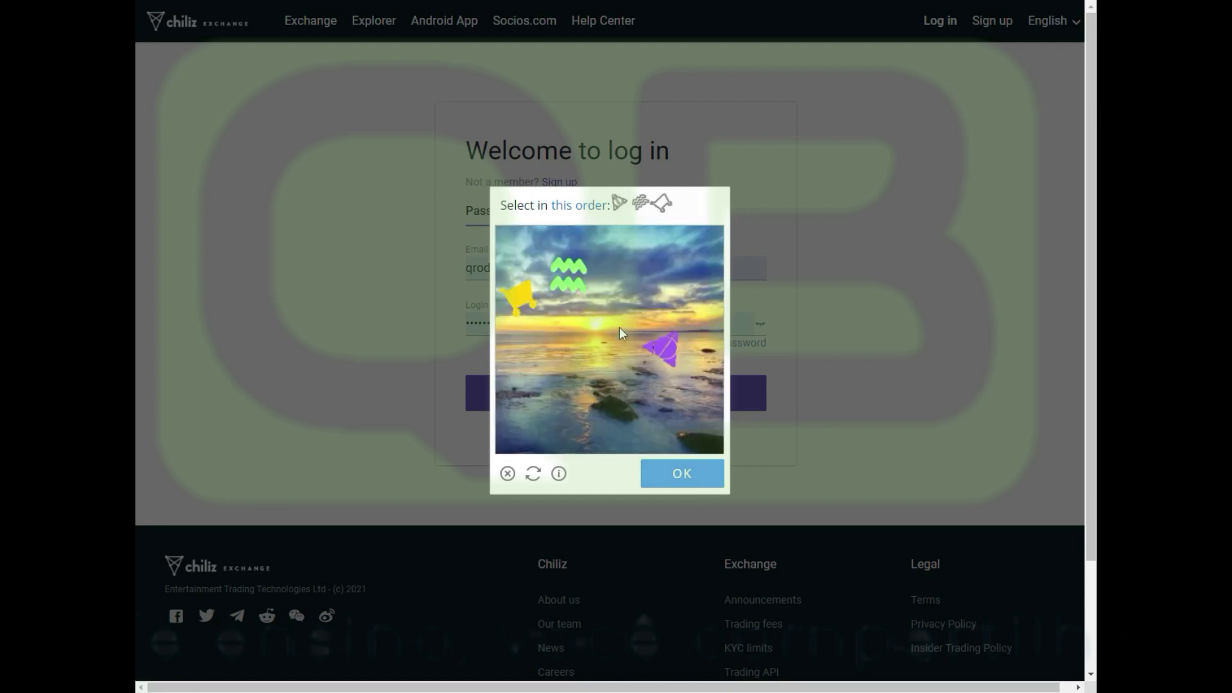
- Solve the second shape-order puzzle to pass verification
left_click(667, 351)
left_click(568, 287)
left_click(523, 297)
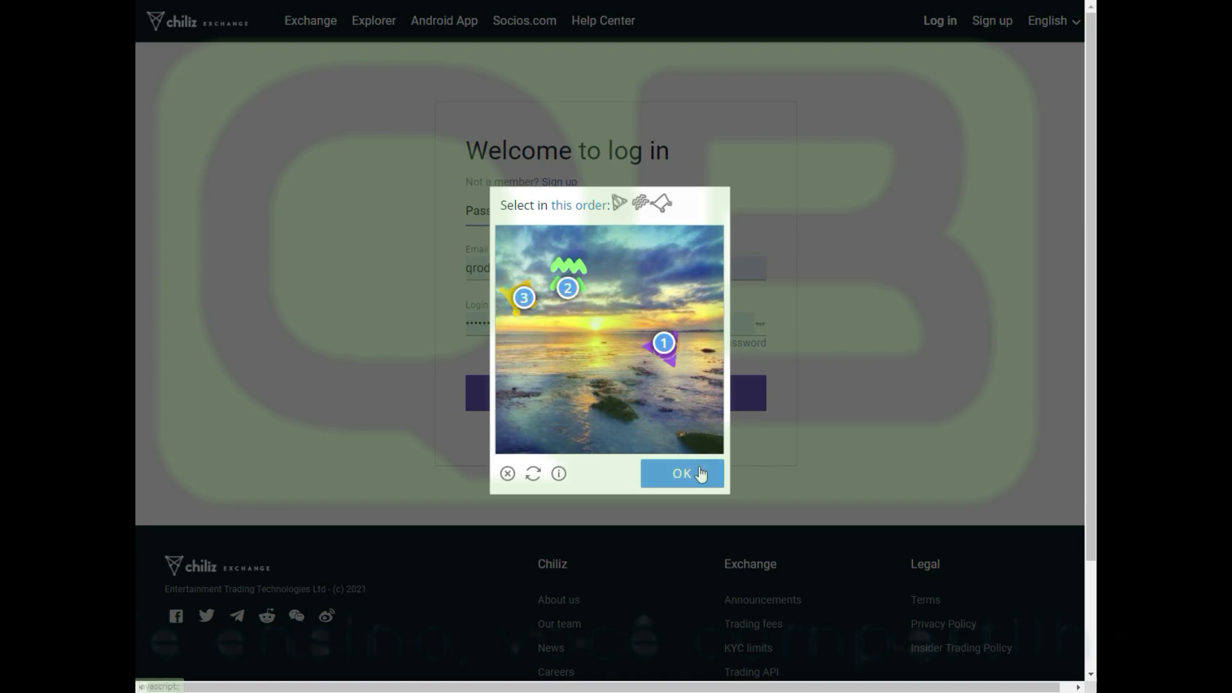
left_click(679, 469)
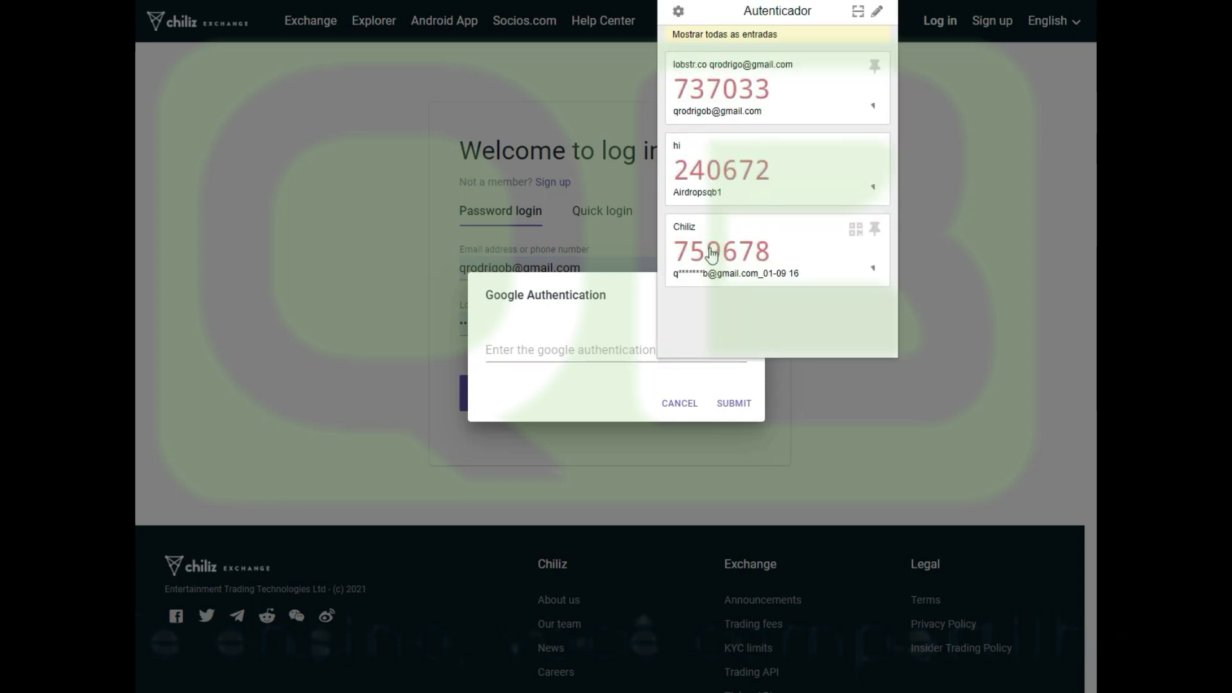
- Paste the Chiliz authenticator code into the Google Authentication field and submit it
left_click(711, 254)
left_click(577, 349)
left_click(735, 405)
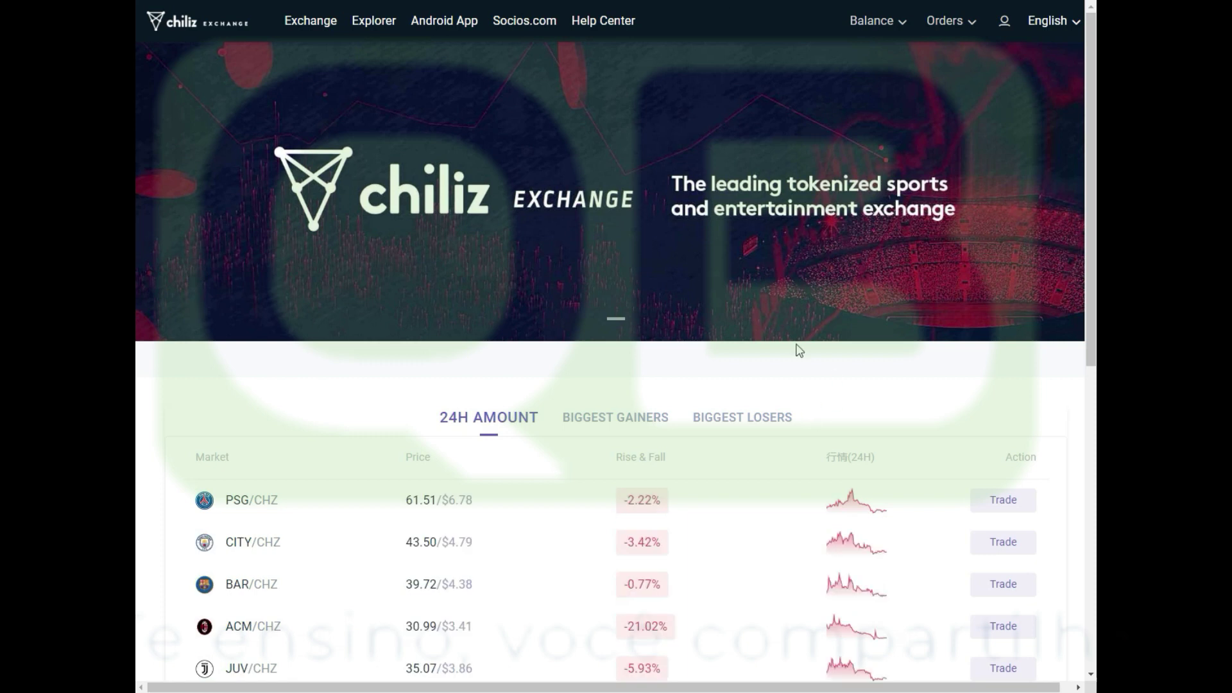
- Open the ACM/CHZ trading page from Exchange and select its BUY and SELL Amount fields
scroll(588, 379, "down", 9)
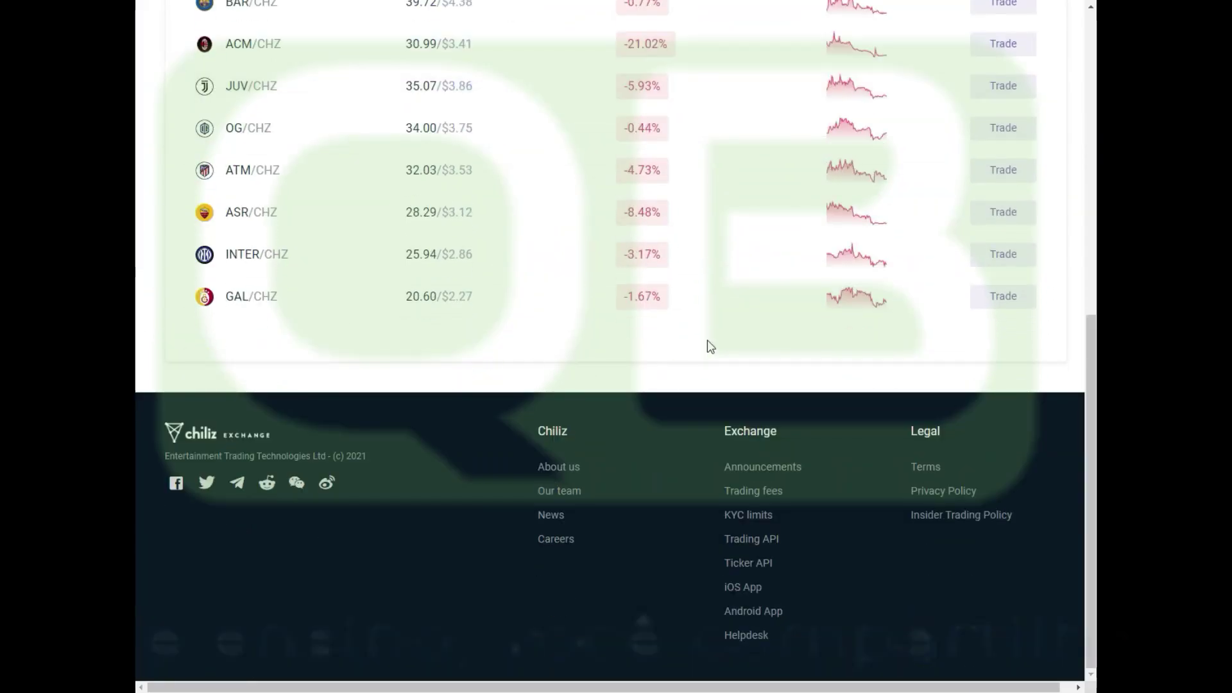
scroll(708, 345, "up", 10)
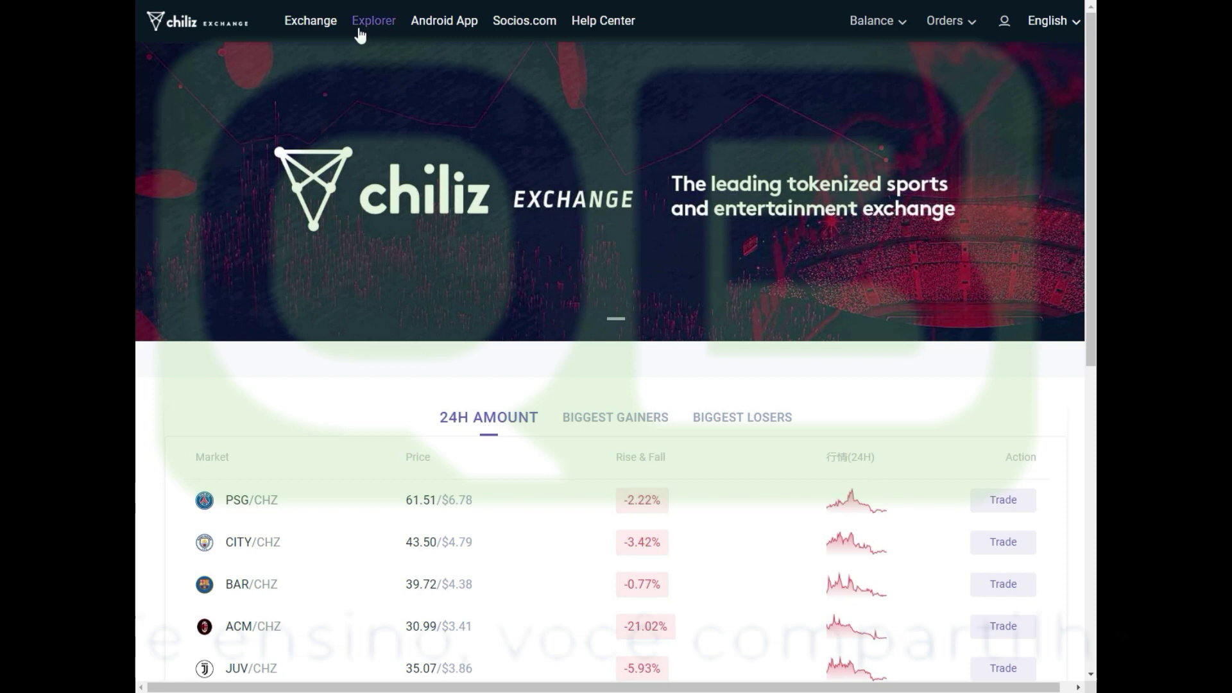
left_click(321, 24)
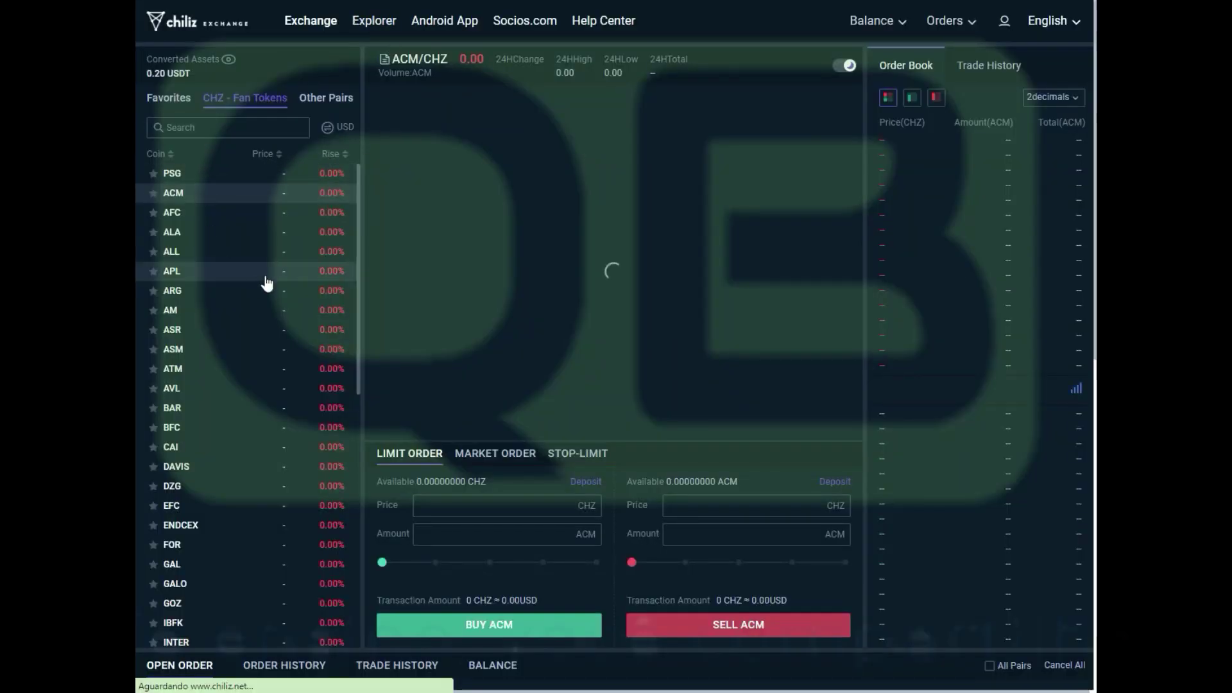
scroll(257, 328, "down", 7)
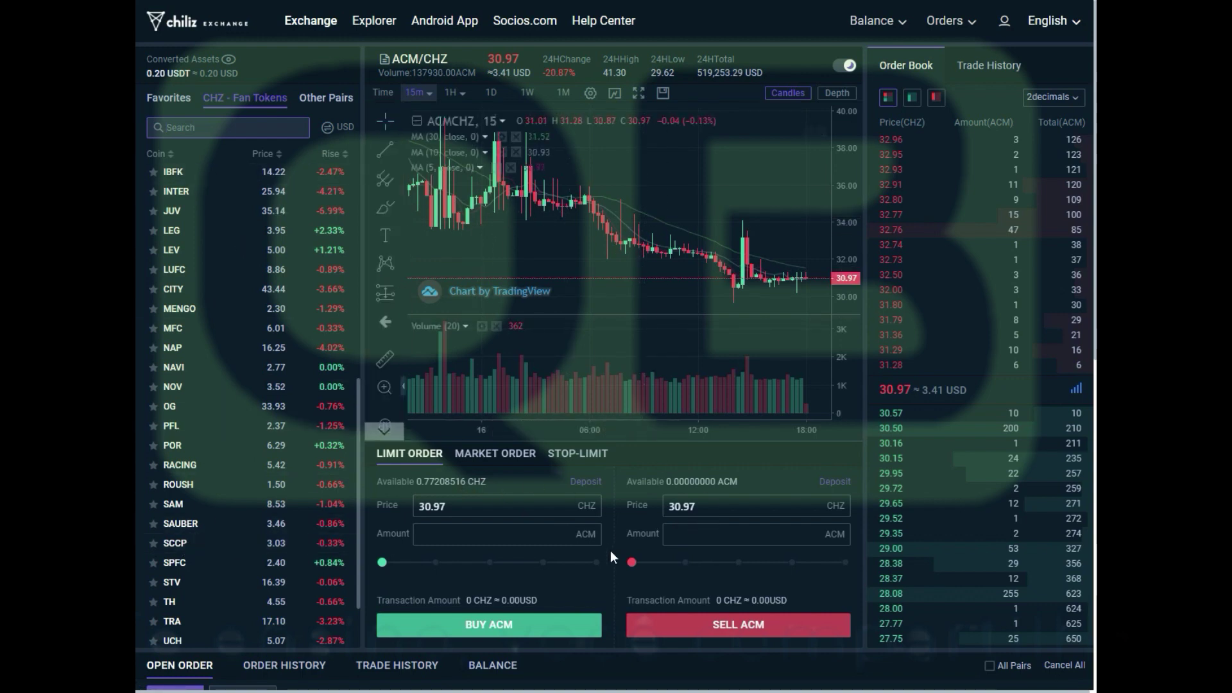
left_click(544, 534)
left_click(715, 537)
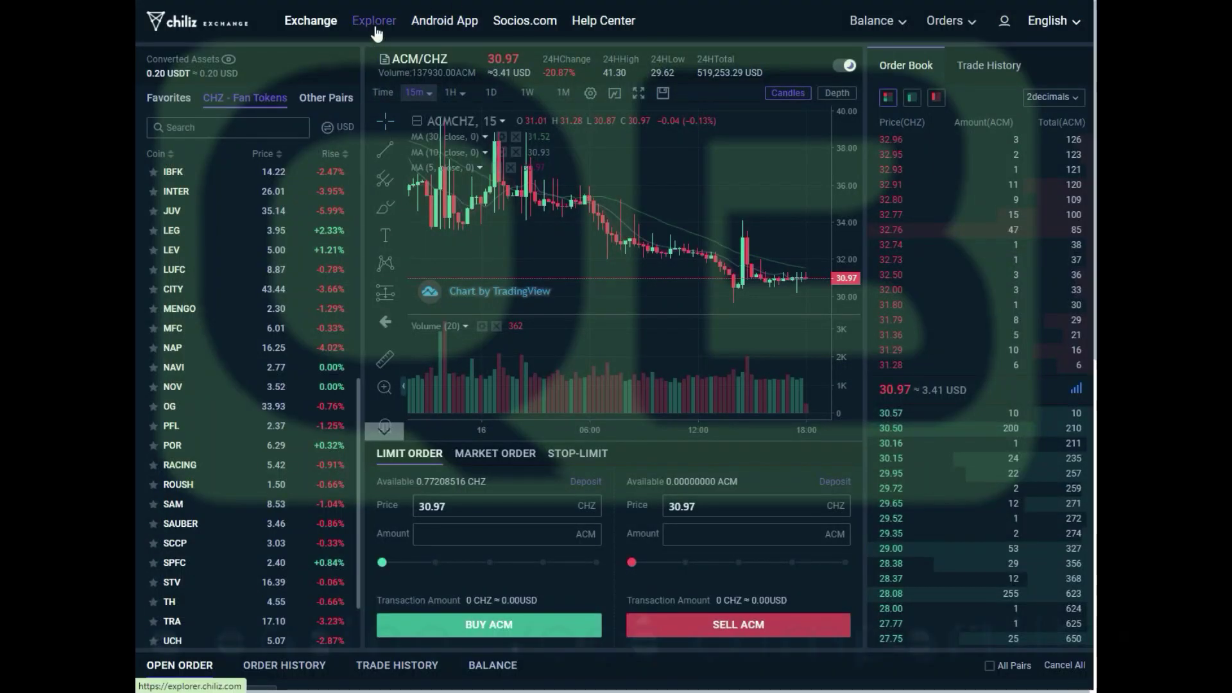
left_click(375, 26)
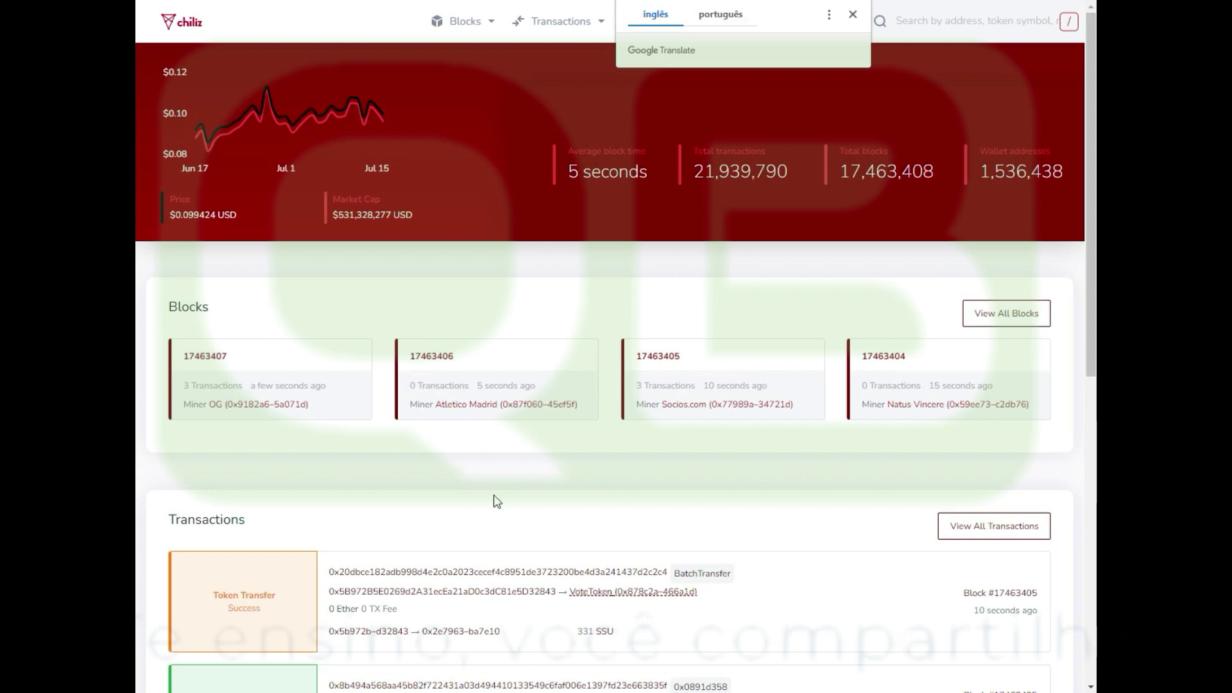
scroll(543, 490, "down", 5)
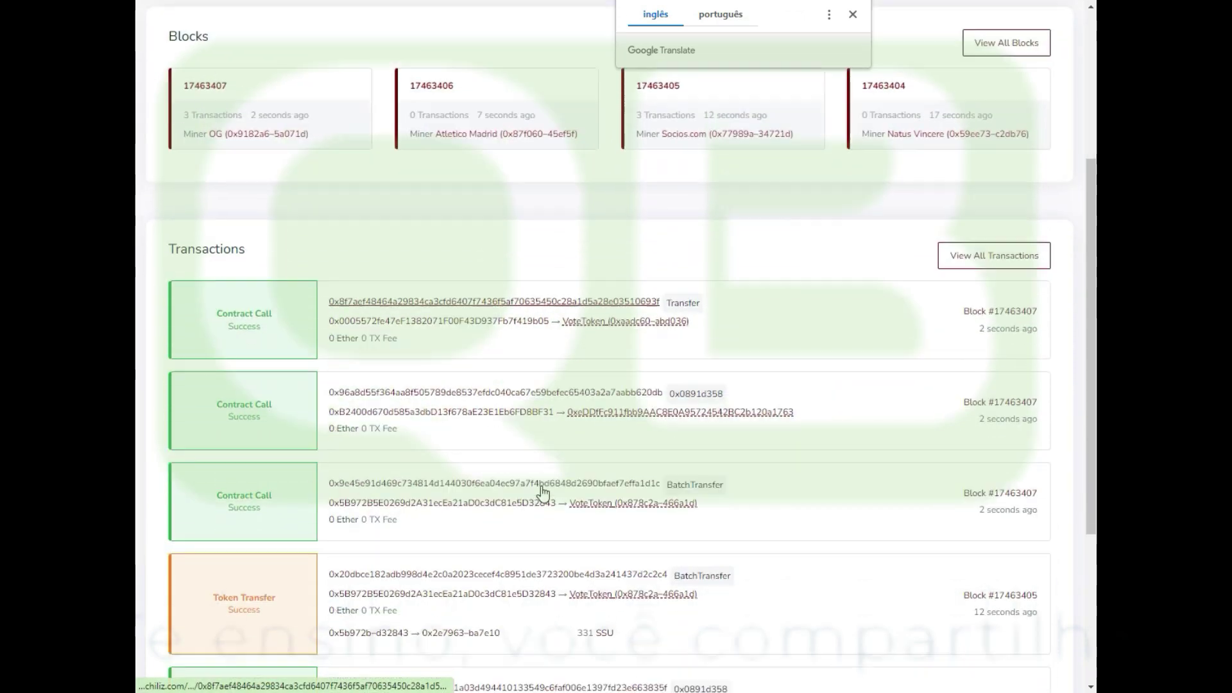
scroll(545, 487, "down", 4)
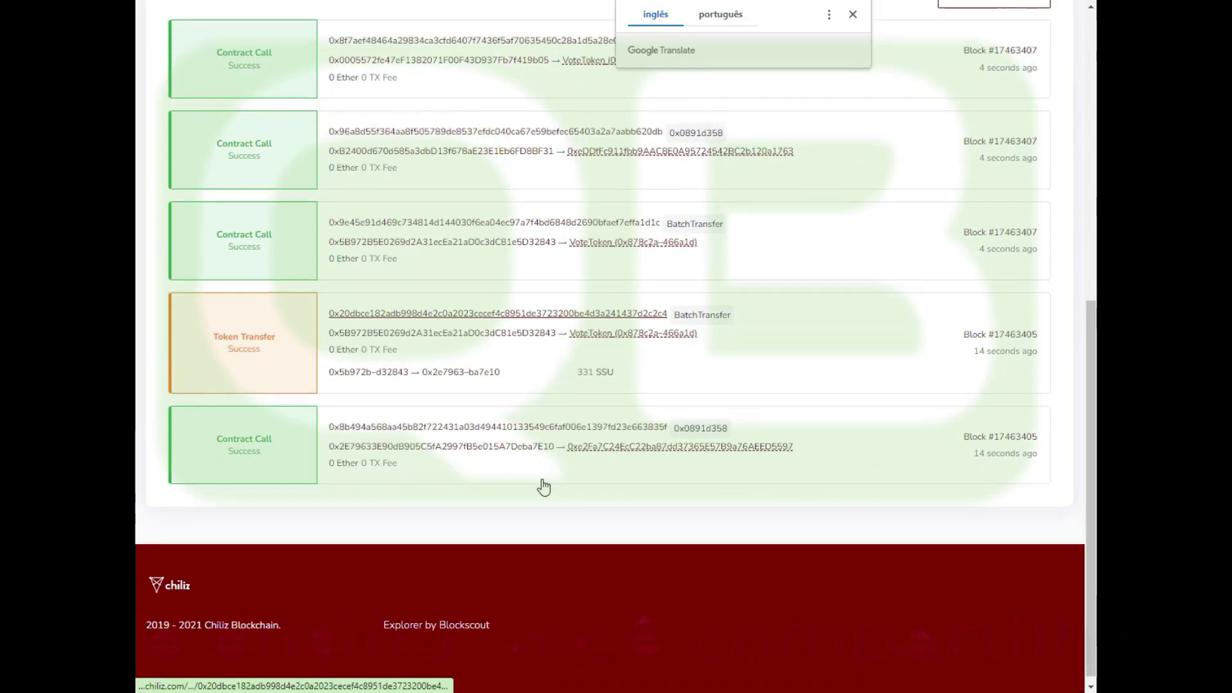
scroll(544, 486, "up", 5)
scroll(542, 486, "up", 4)
left_click(857, 14)
left_click(478, 22)
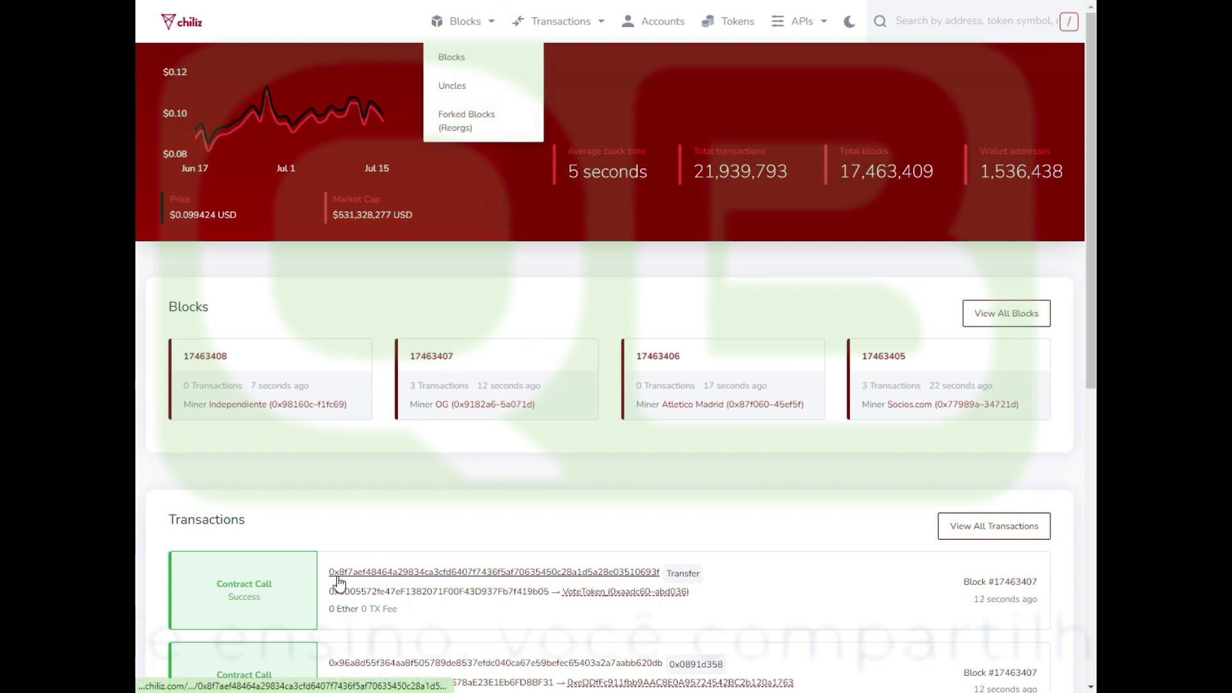
scroll(832, 318, "down", 7)
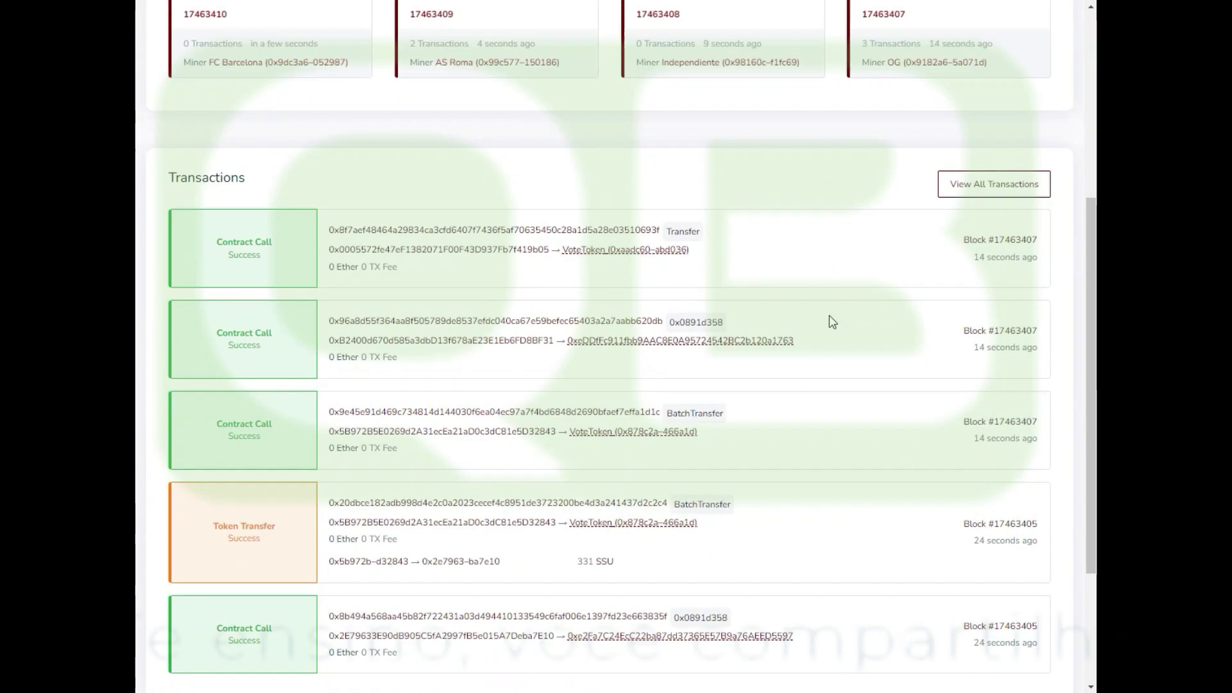
scroll(729, 220, "up", 8)
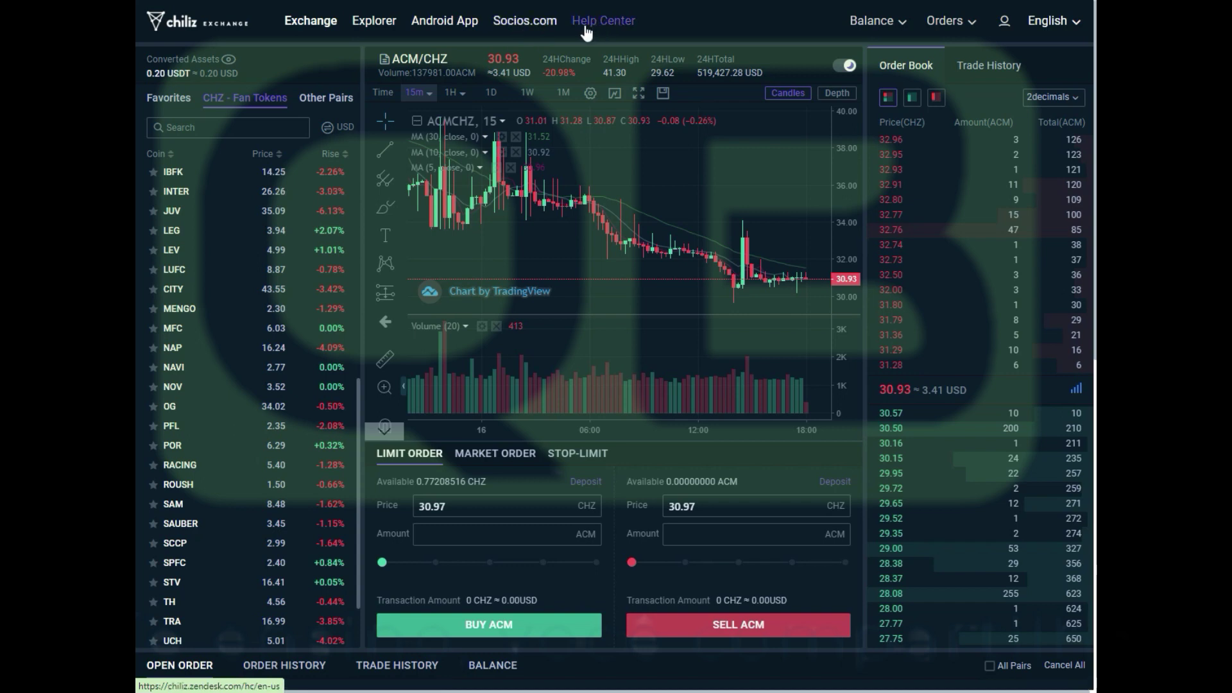
- Open Wallet from the Balance menu and scroll through the coin balance list
mouse_move(871, 21)
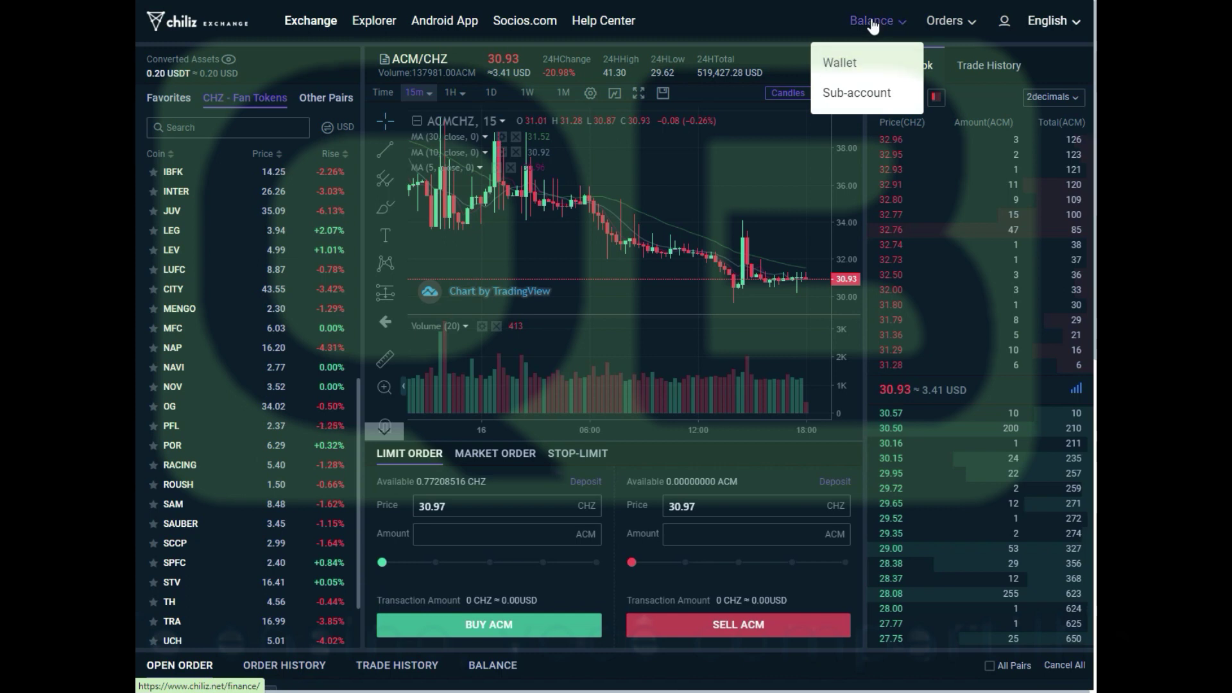
left_click(841, 66)
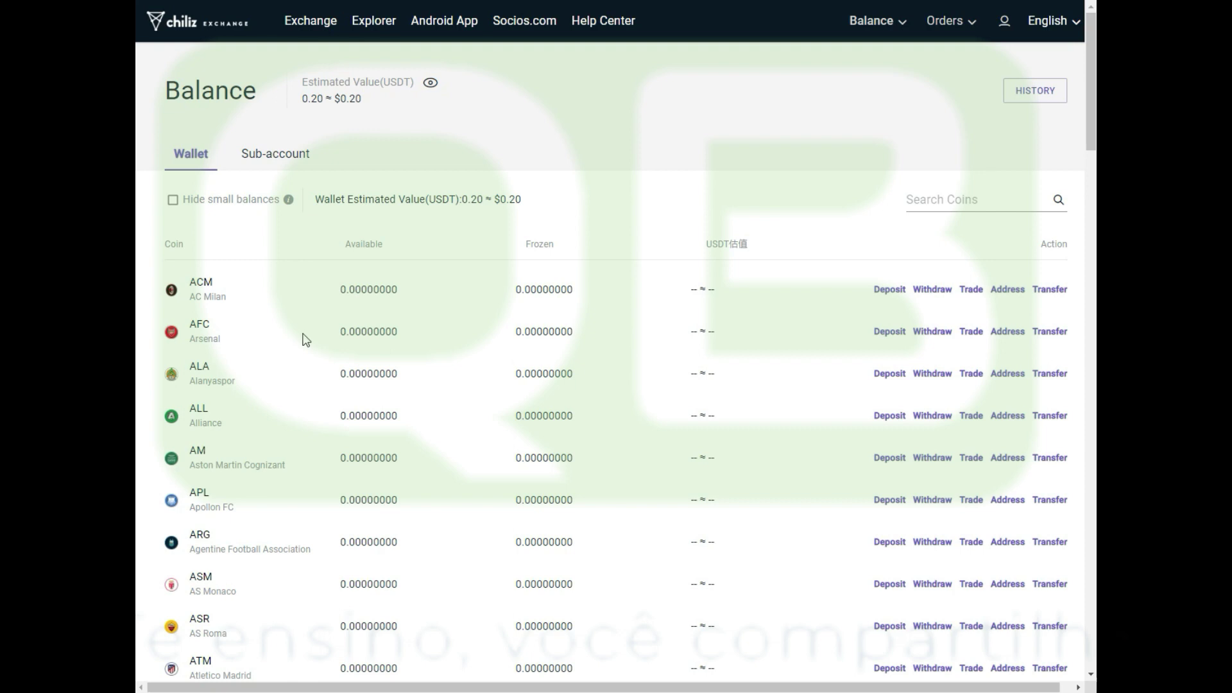
scroll(274, 443, "down", 5)
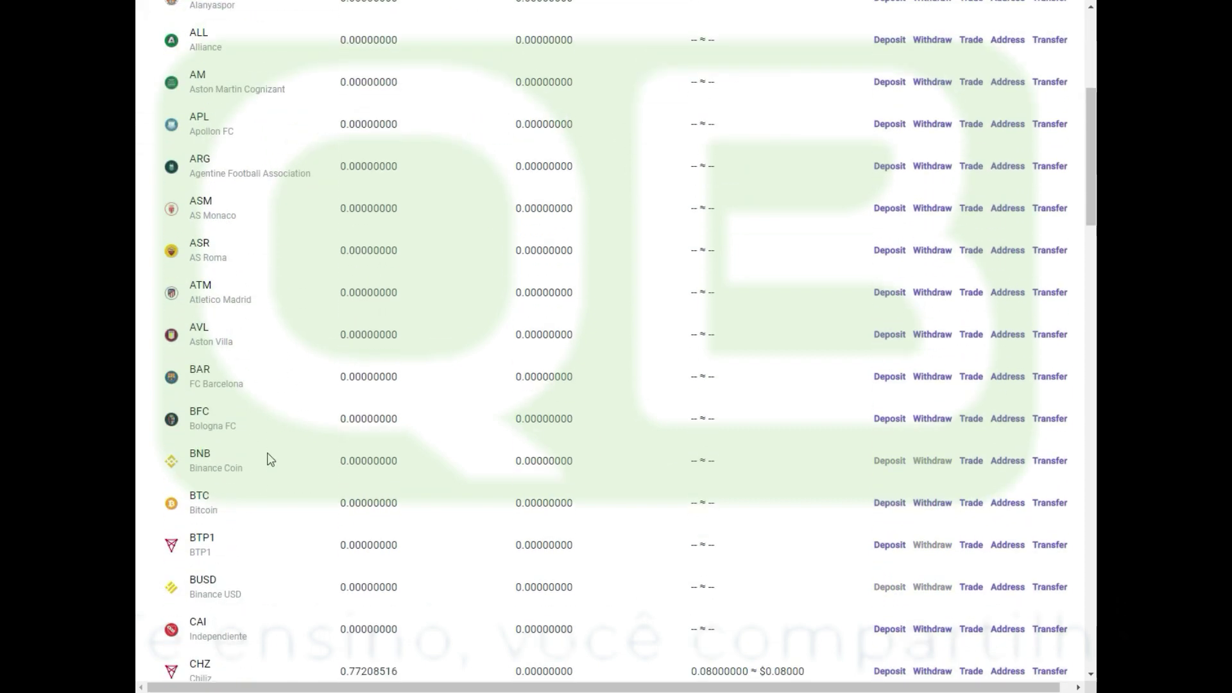
scroll(222, 467, "down", 2)
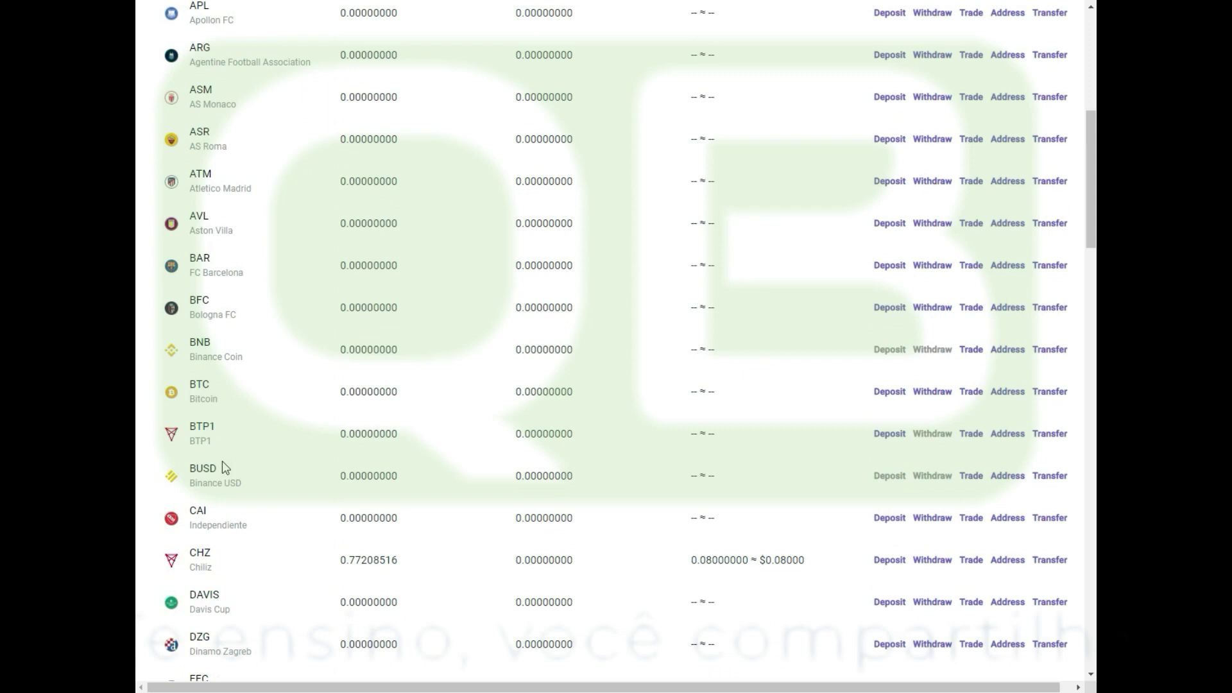
scroll(222, 462, "down", 6)
scroll(342, 408, "down", 2)
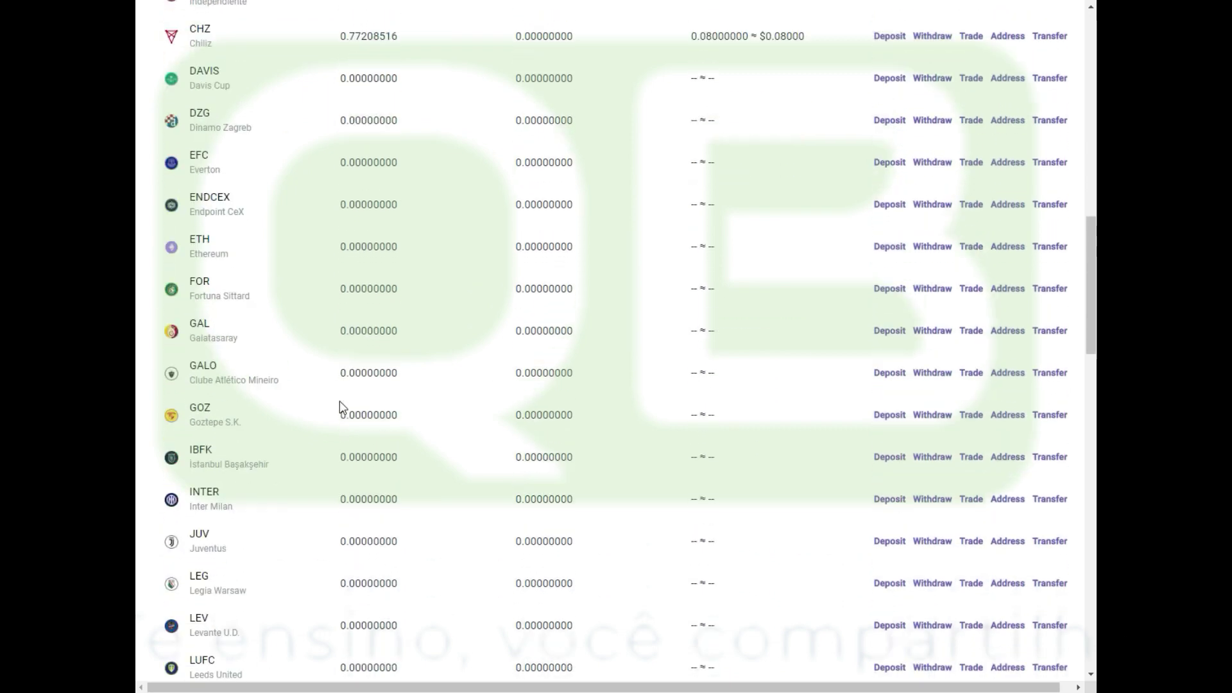
scroll(342, 408, "down", 11)
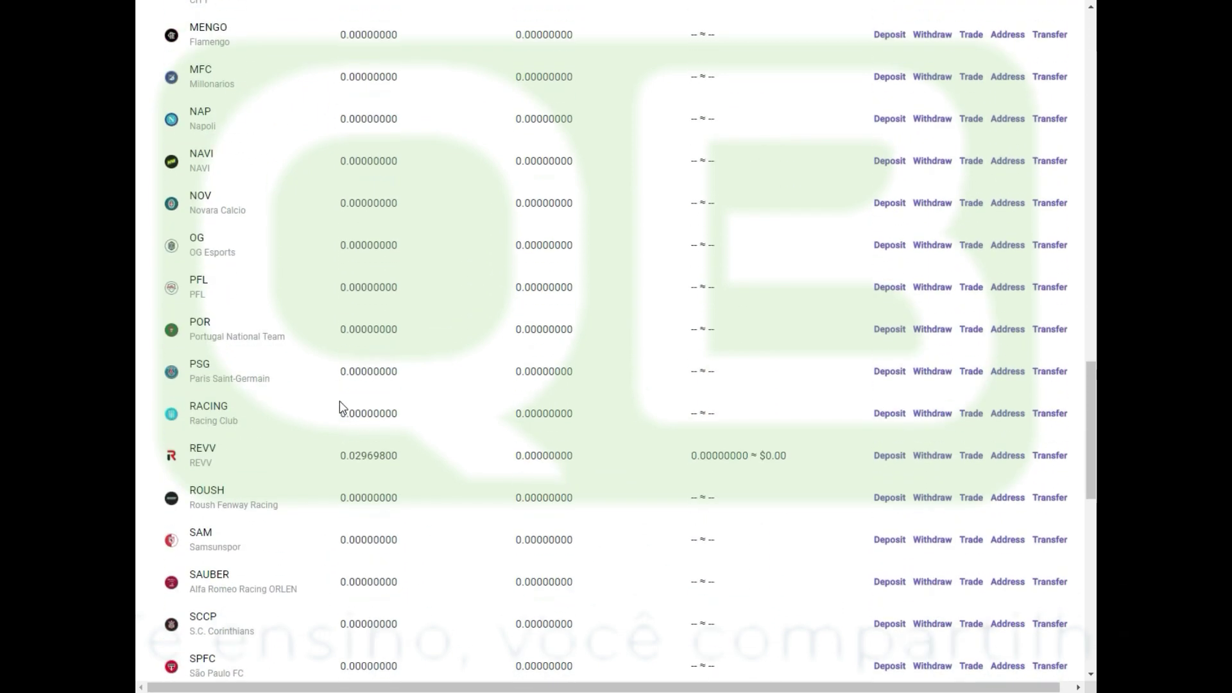
scroll(340, 402, "down", 10)
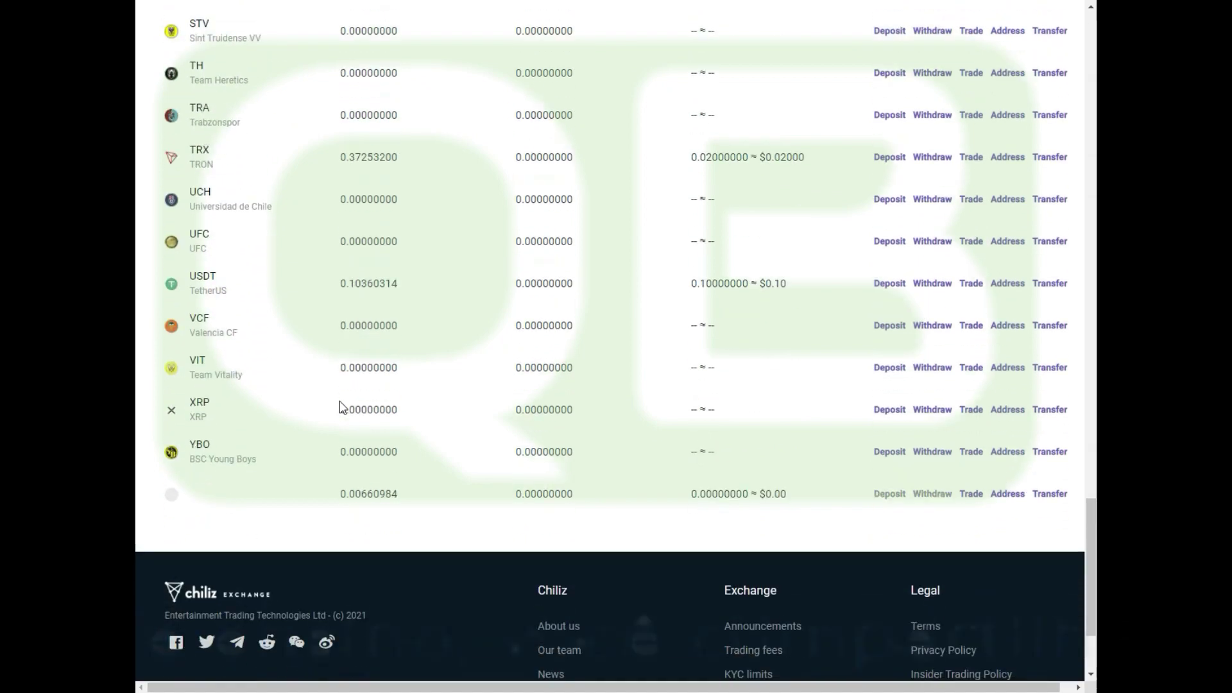
- Highlight the TRX balance 0.37253200 and USDT balance 0.10360314, then return to the top
double_click(199, 151)
scroll(441, 420, "up", 5)
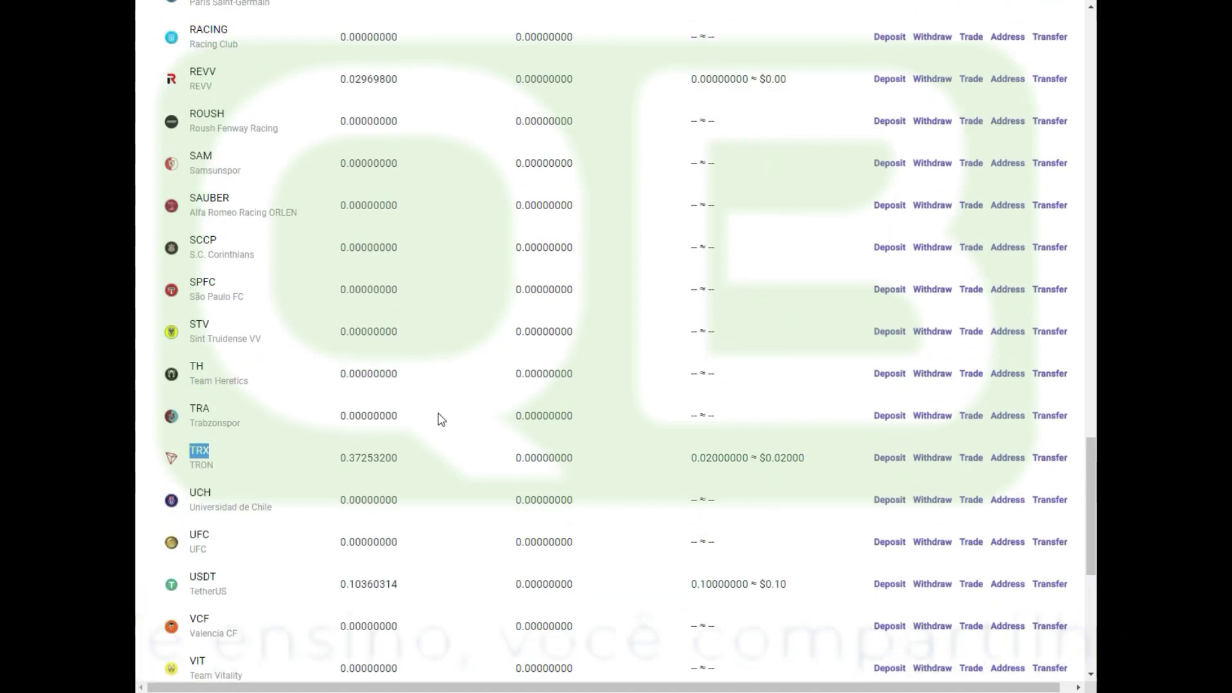
scroll(450, 418, "up", 7)
scroll(492, 413, "down", 10)
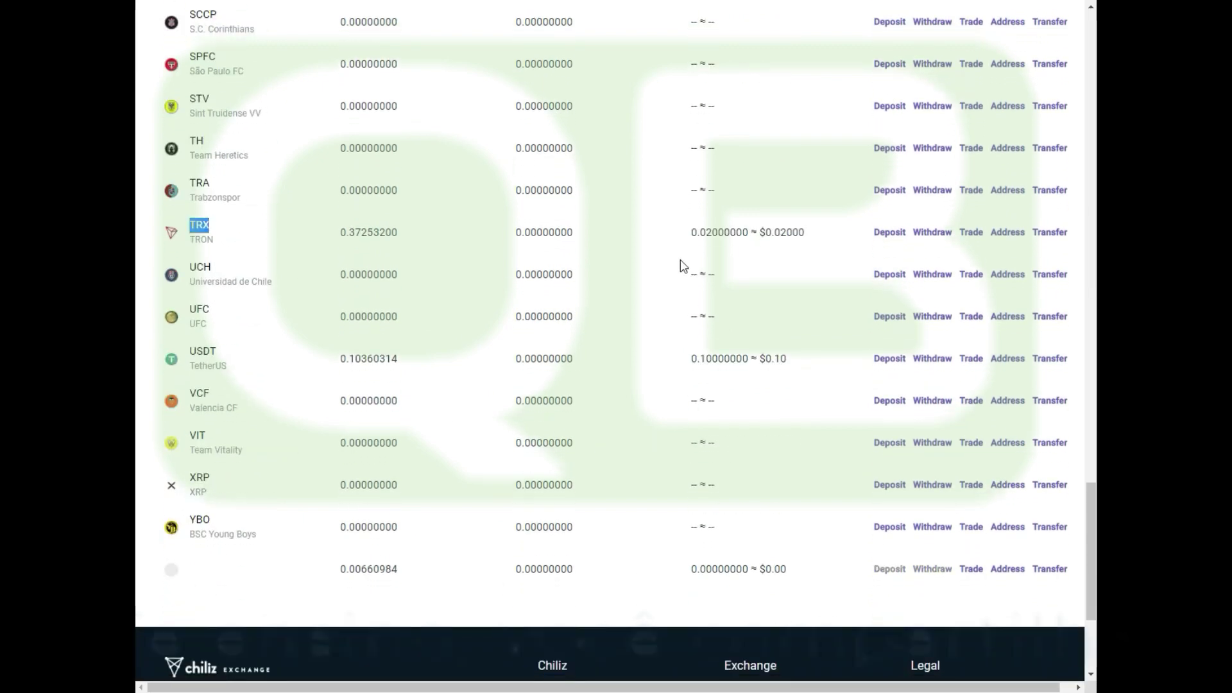
left_click_drag(341, 235, 414, 237)
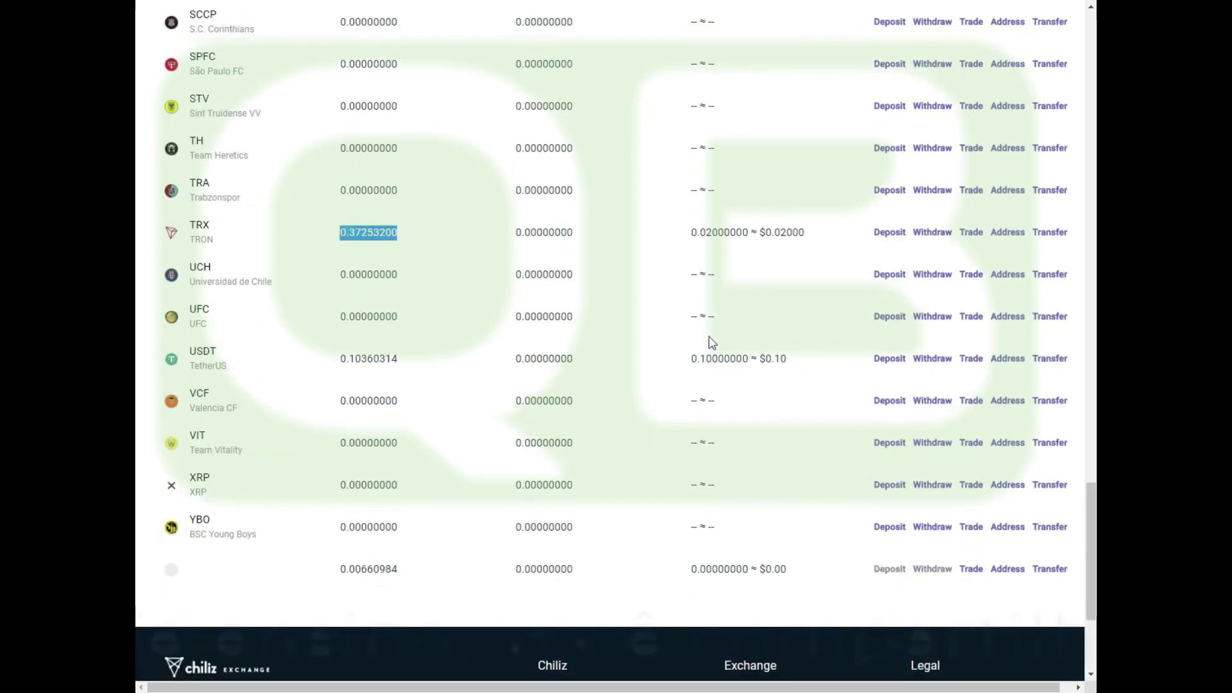
left_click_drag(332, 362, 414, 367)
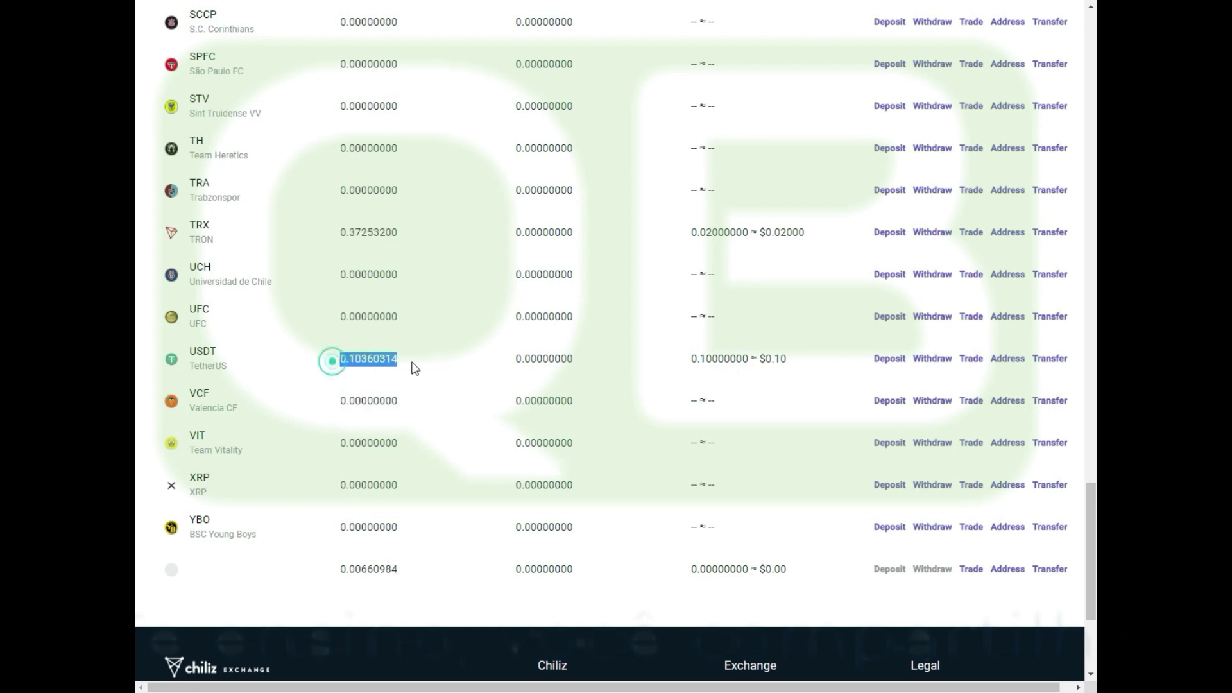
scroll(654, 495, "up", 10)
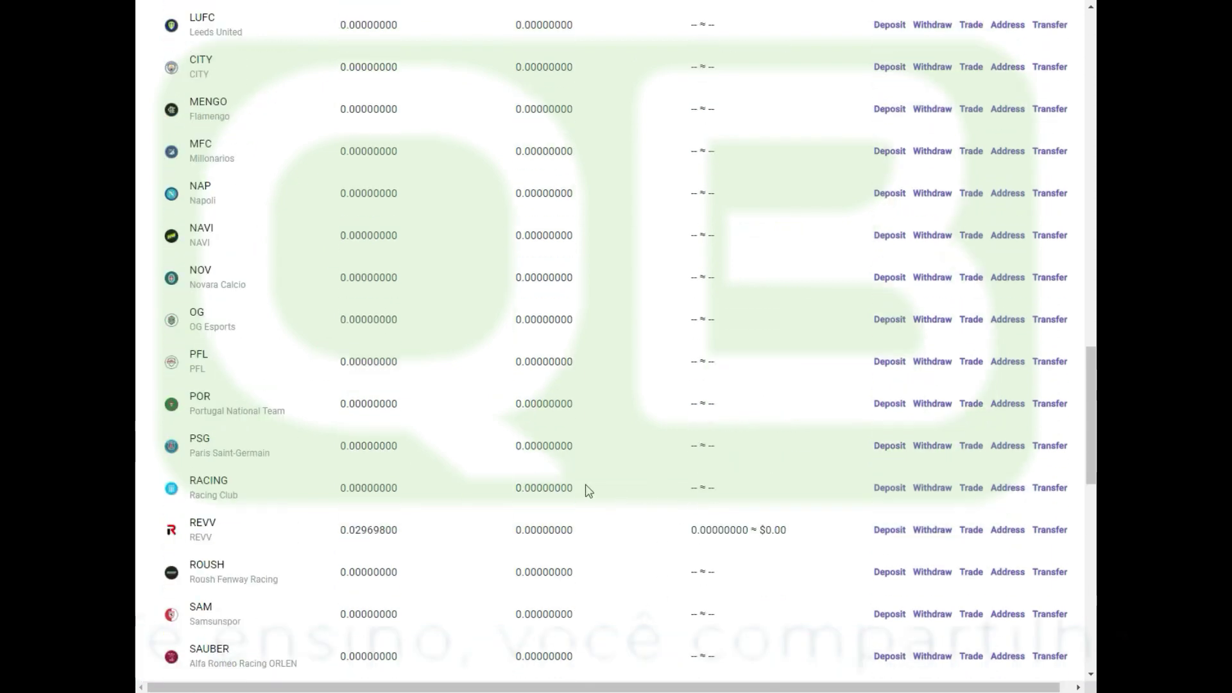
scroll(588, 491, "up", 20)
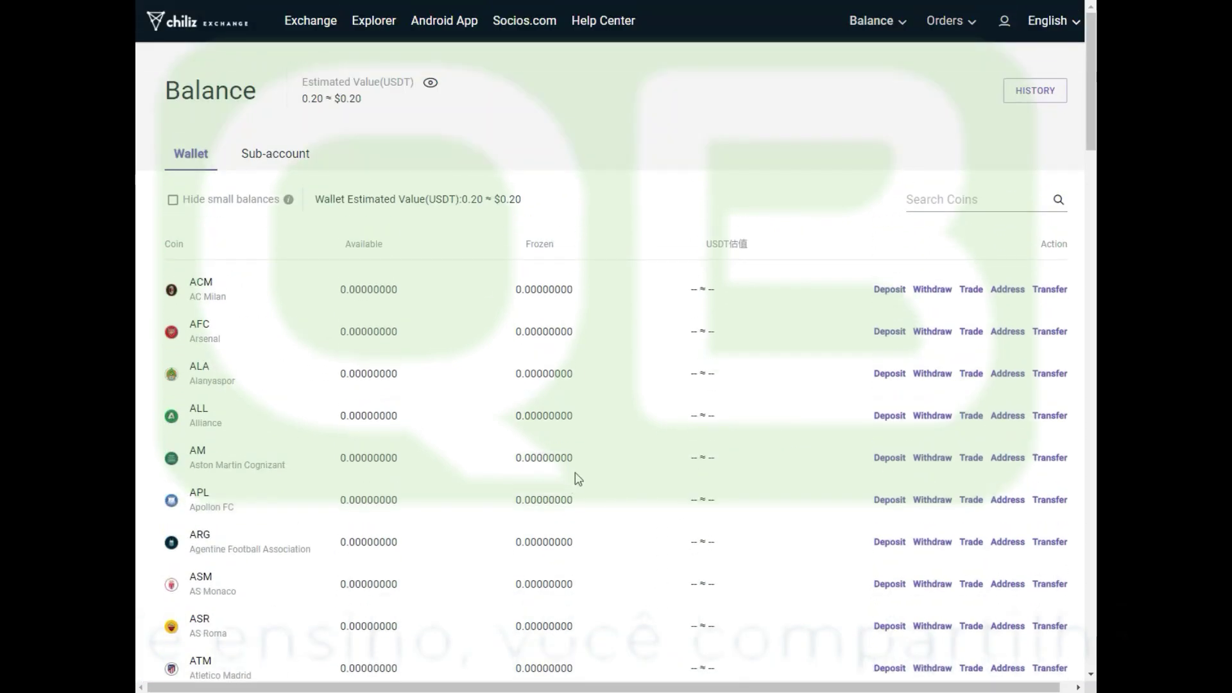
- Show the account dropdown with user center, invite and log-out options
mouse_move(873, 37)
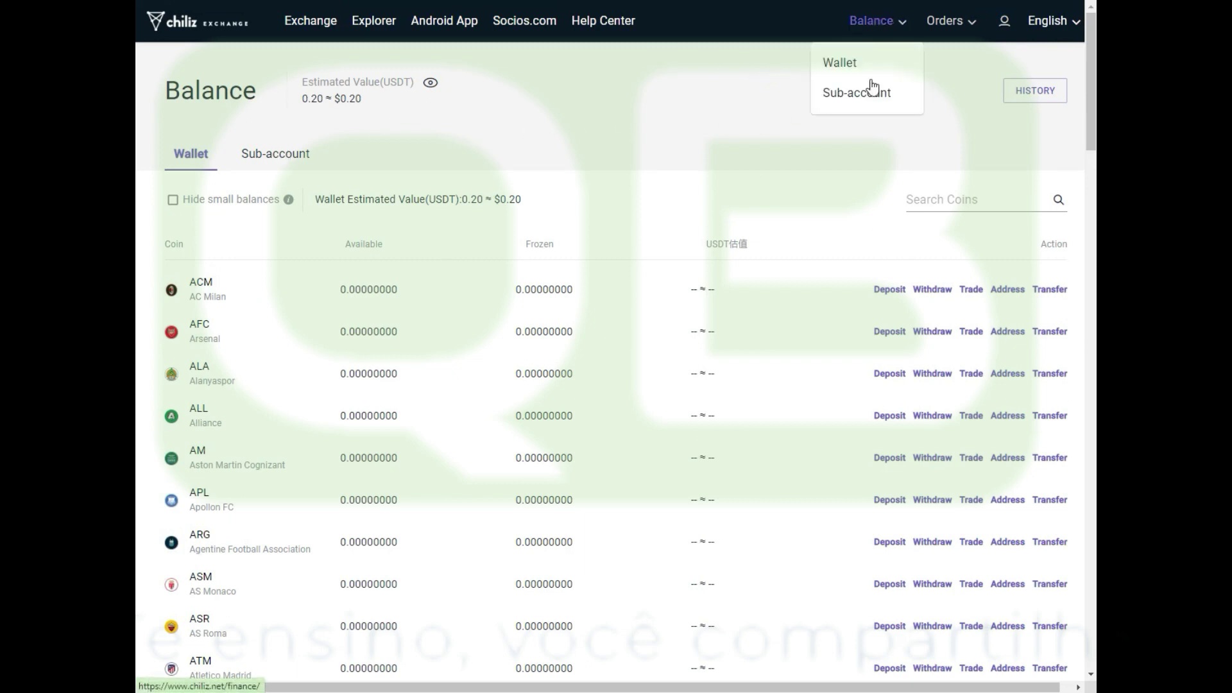
mouse_move(1010, 24)
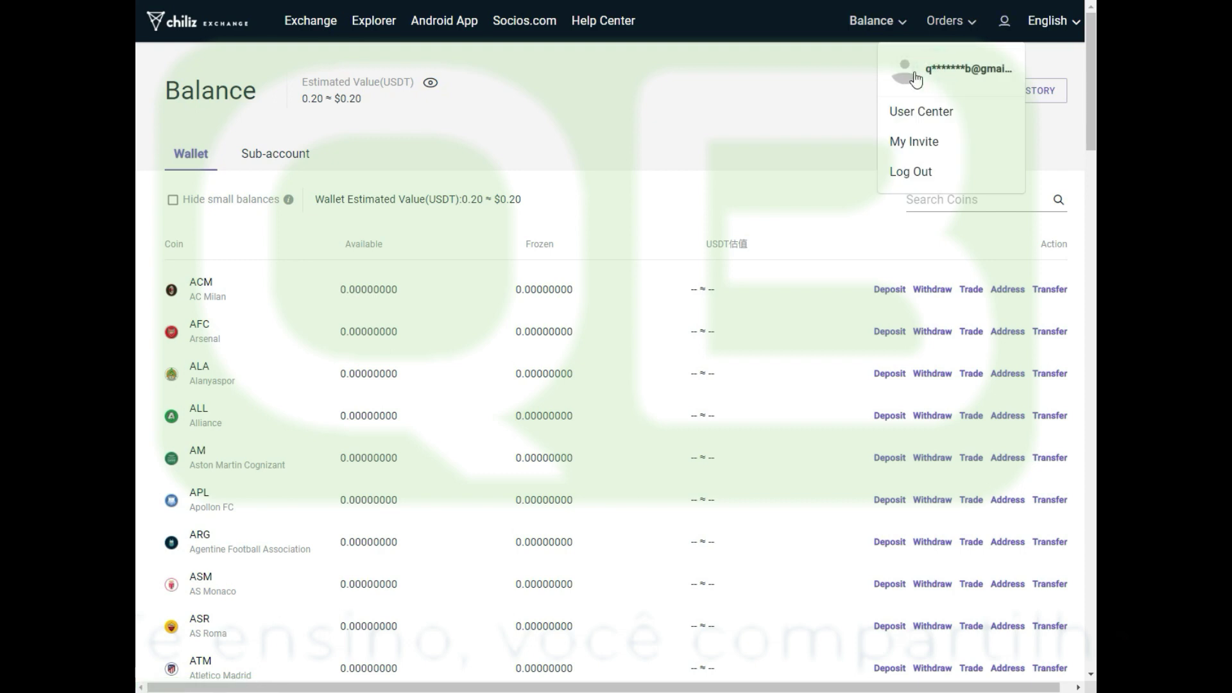
left_click(905, 115)
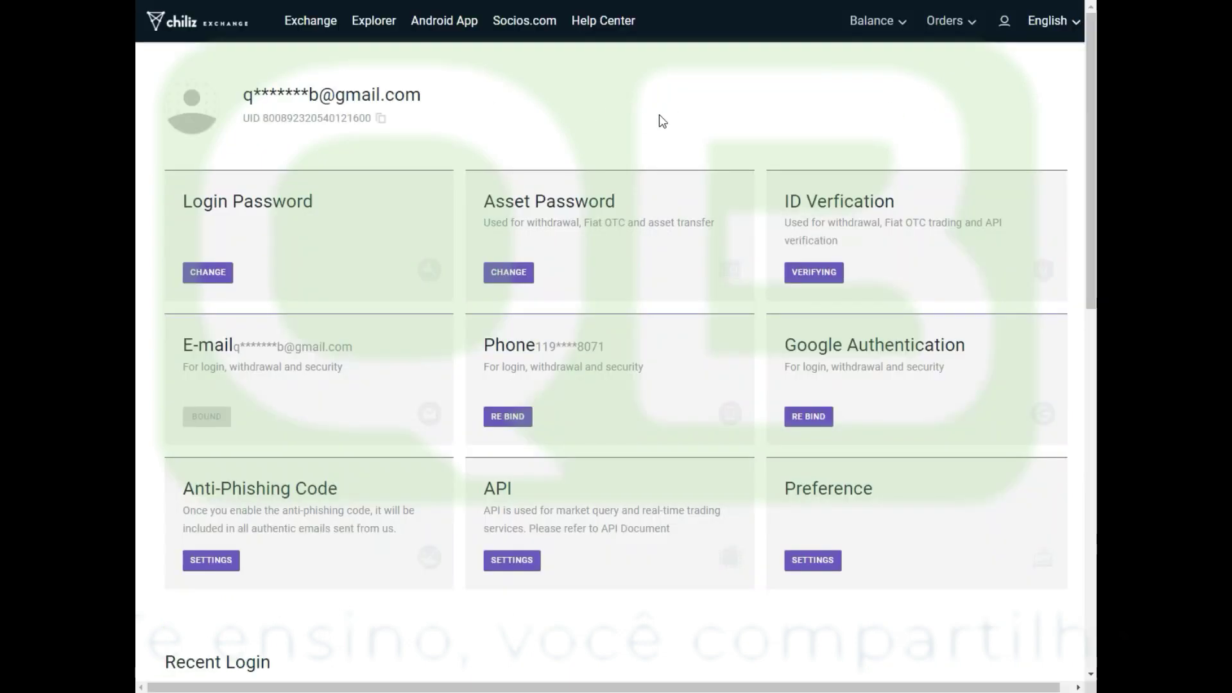
left_click_drag(191, 201, 297, 201)
left_click_drag(511, 201, 598, 201)
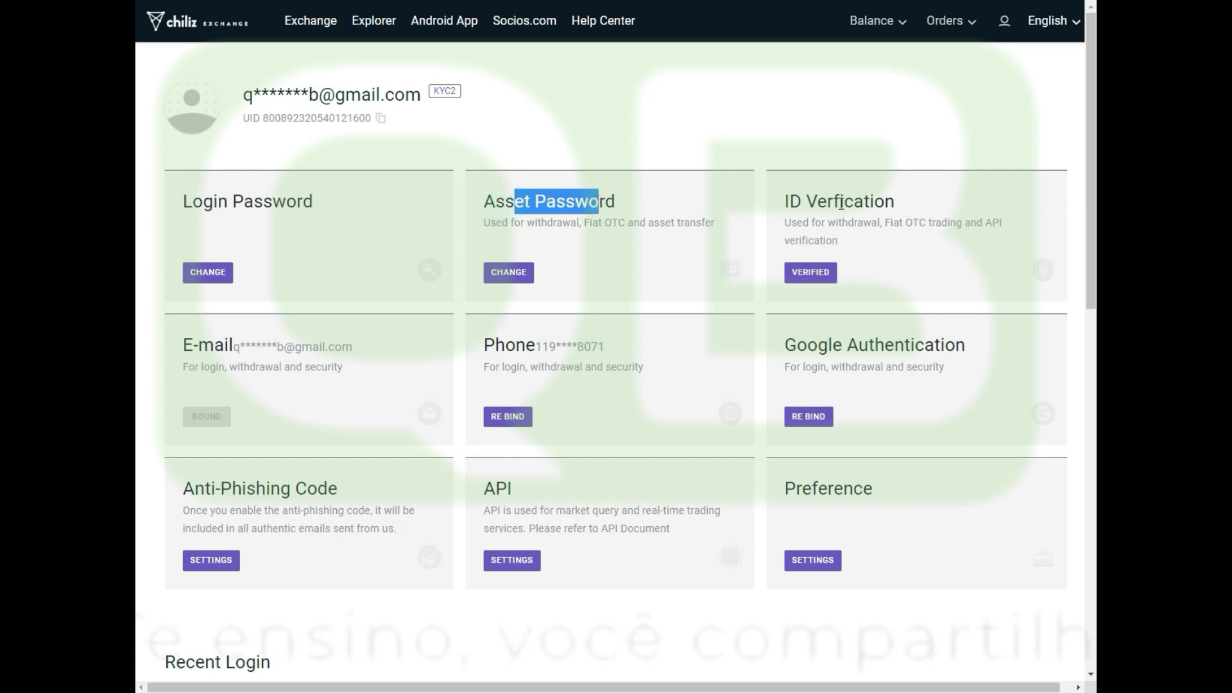
left_click_drag(808, 204, 863, 204)
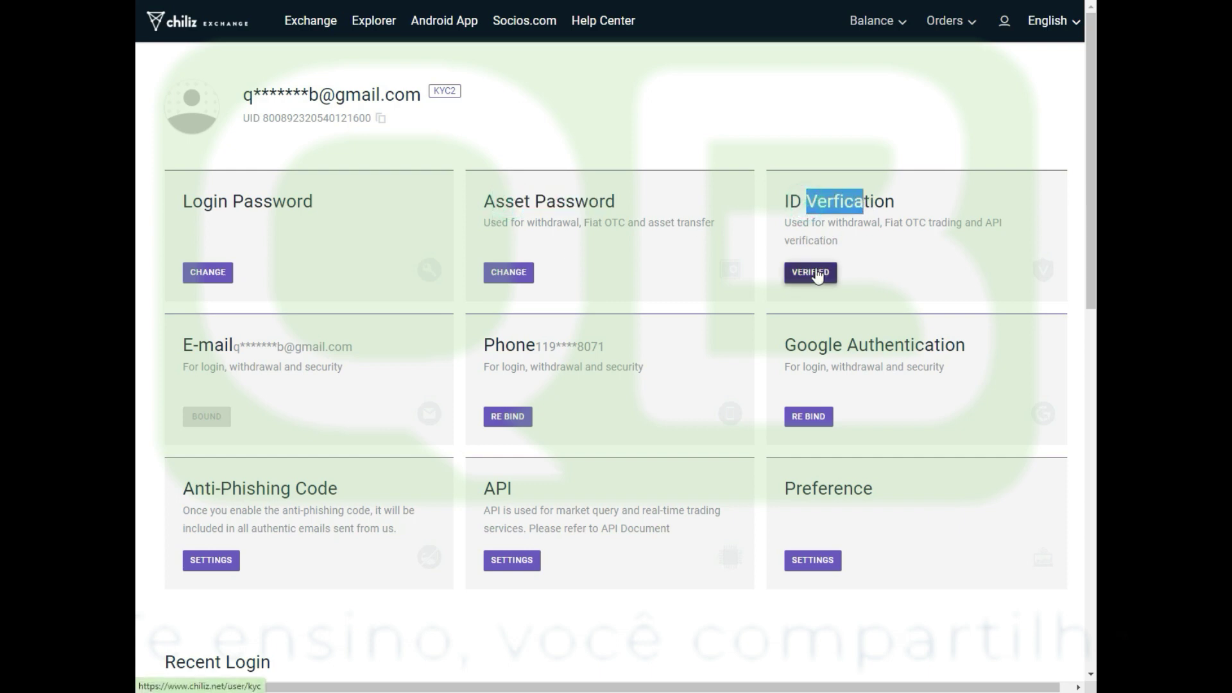
left_click_drag(246, 346, 323, 370)
left_click_drag(543, 341, 586, 367)
left_click(867, 360)
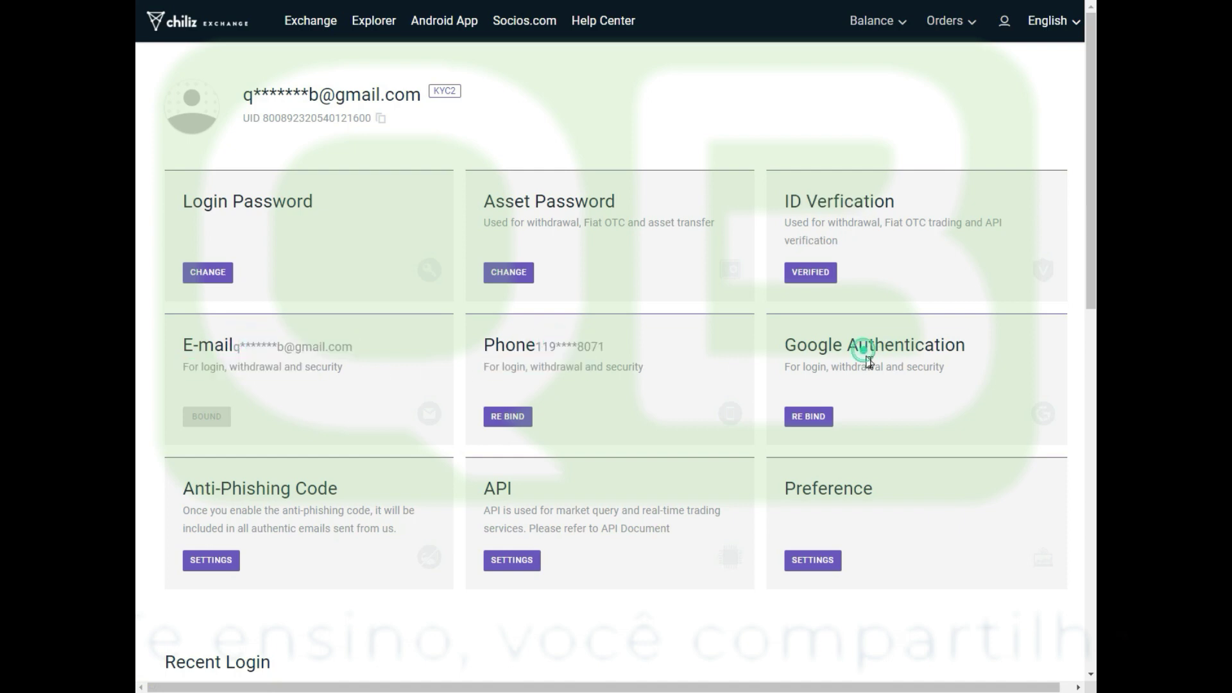
left_click_drag(868, 363, 875, 378)
left_click_drag(255, 487, 301, 510)
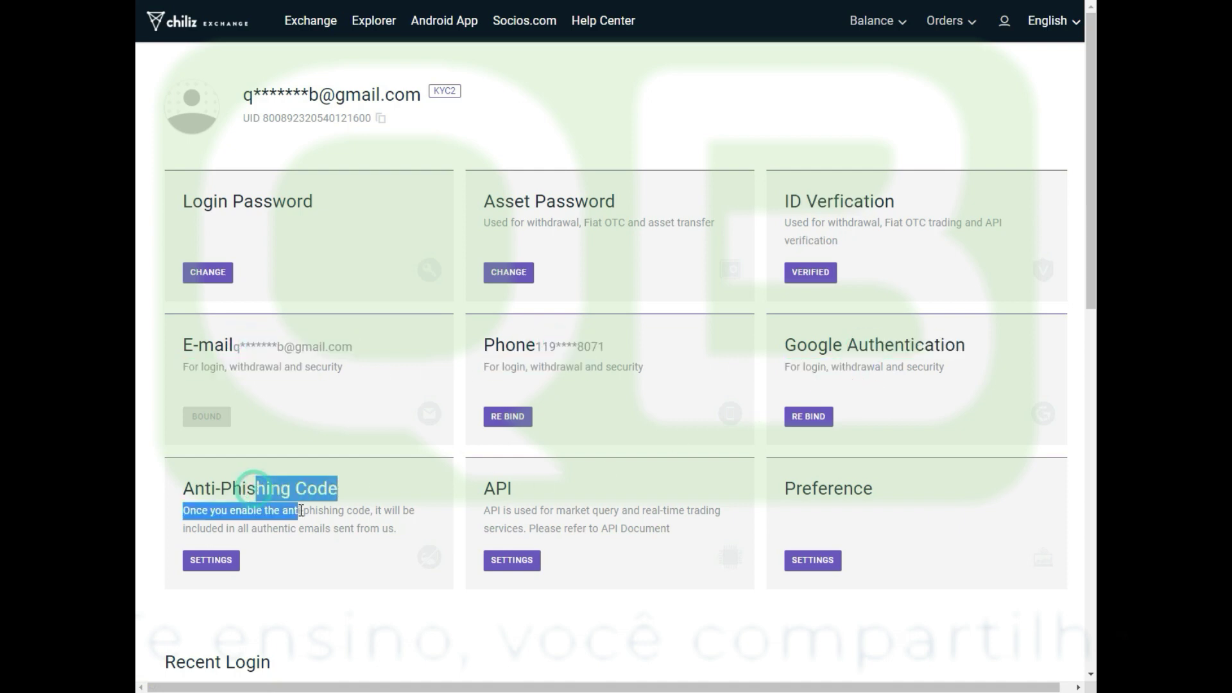
left_click(175, 484)
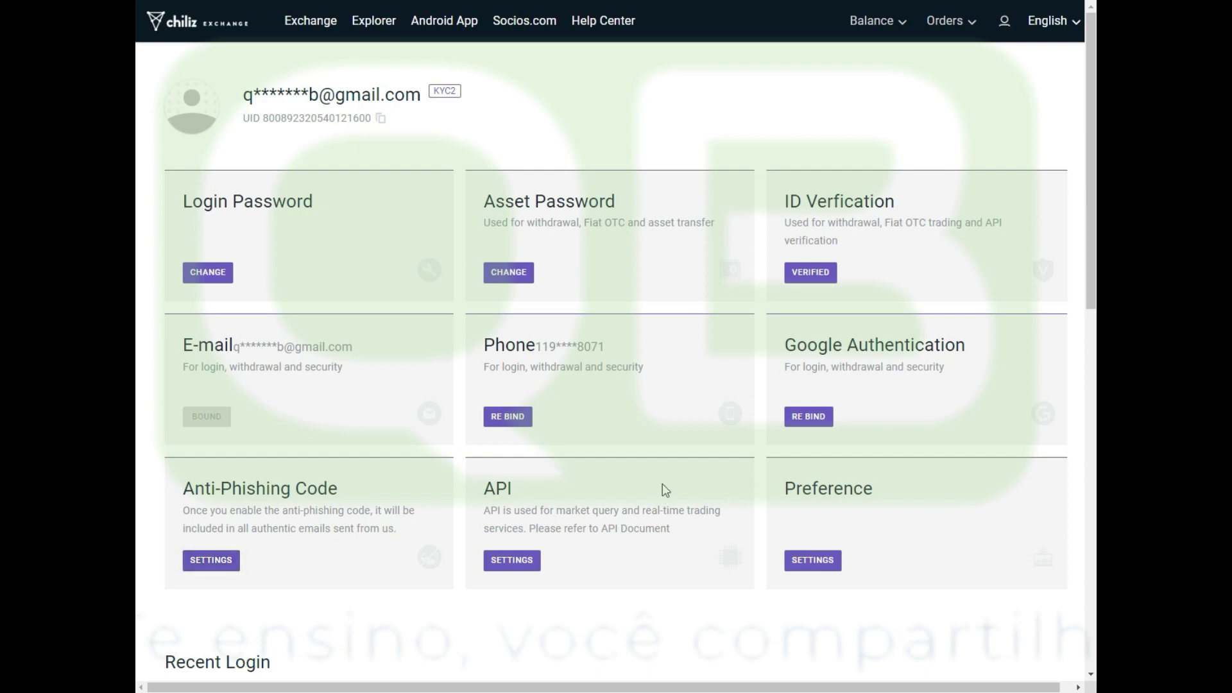
- Highlight the API and Preference card titles, then open the Preference settings
double_click(492, 489)
double_click(831, 493)
left_click(814, 562)
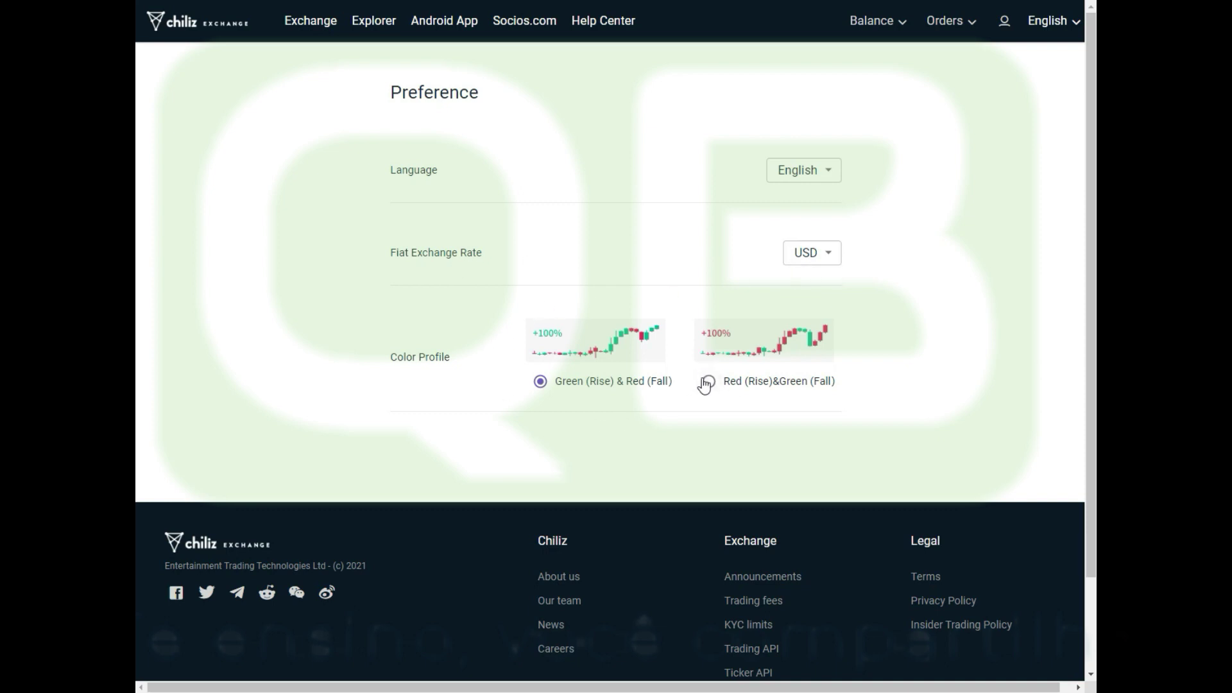
- Highlight the Green/Red Rise and Fall colour labels, then open My Invite from the account menu
double_click(569, 385)
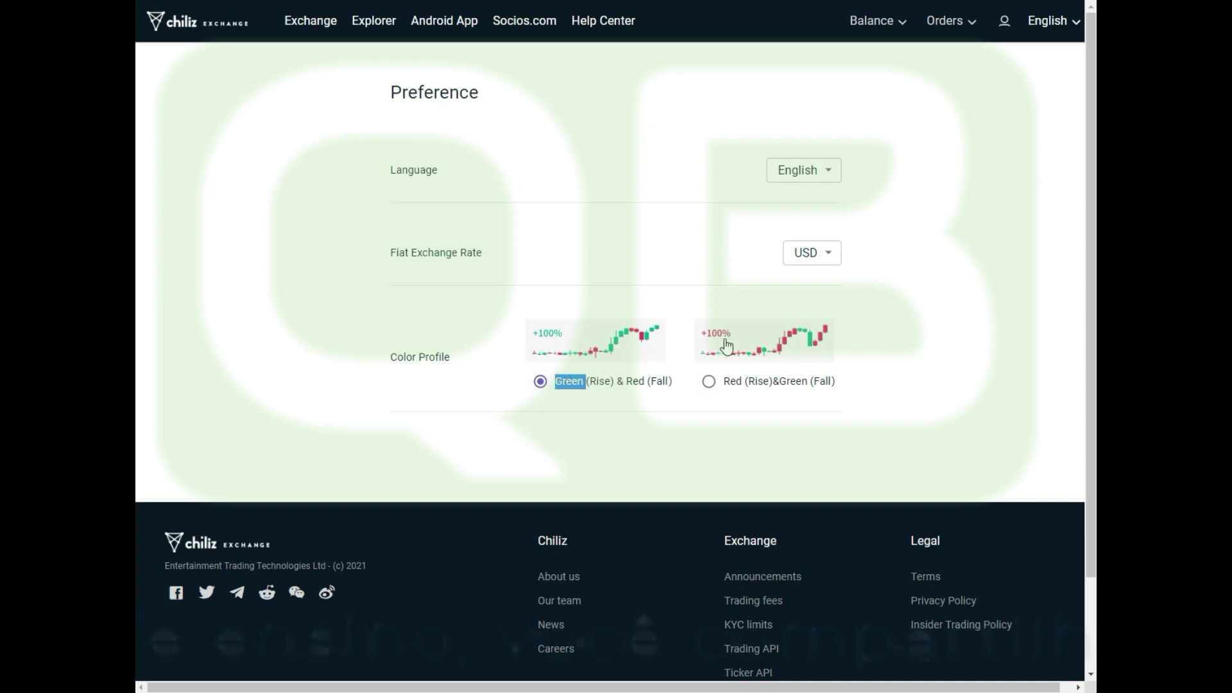
double_click(599, 381)
double_click(659, 383)
double_click(759, 382)
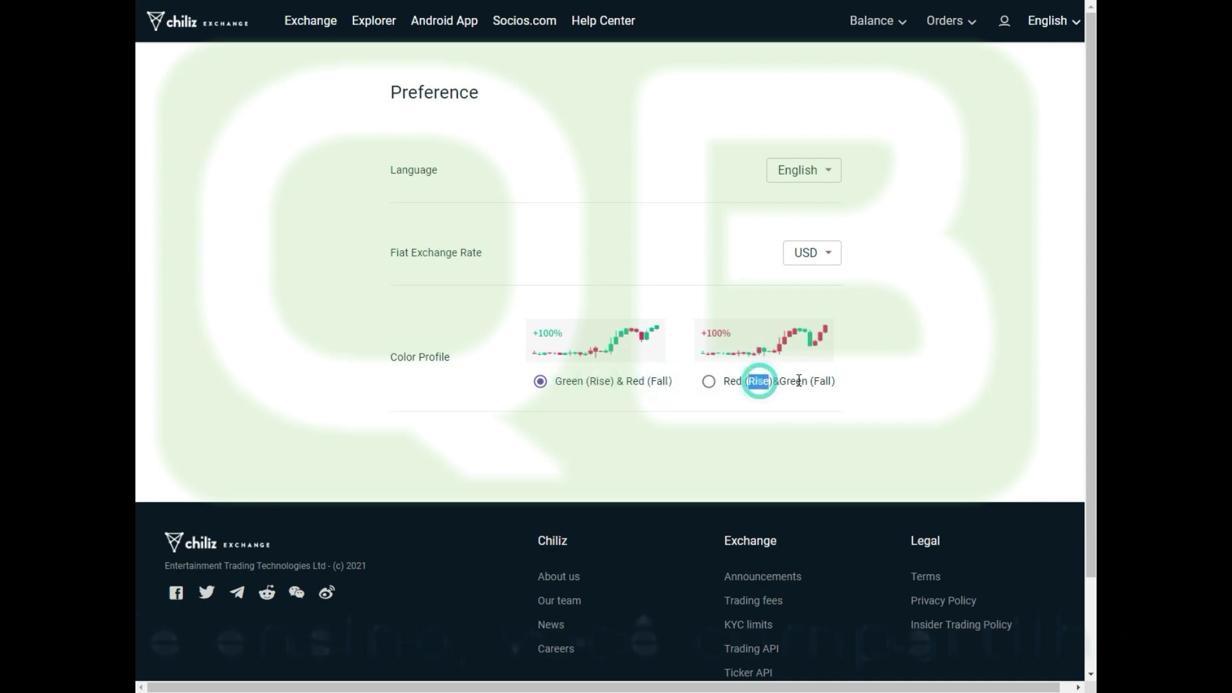
double_click(822, 382)
mouse_move(995, 34)
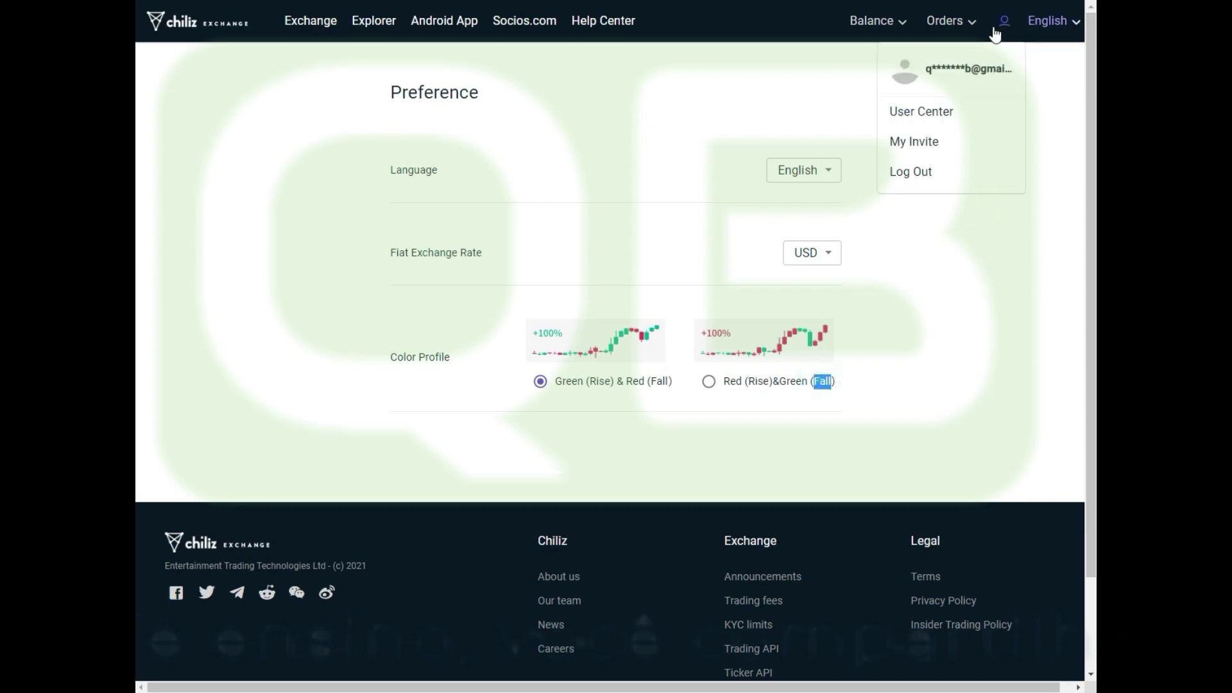
left_click(893, 145)
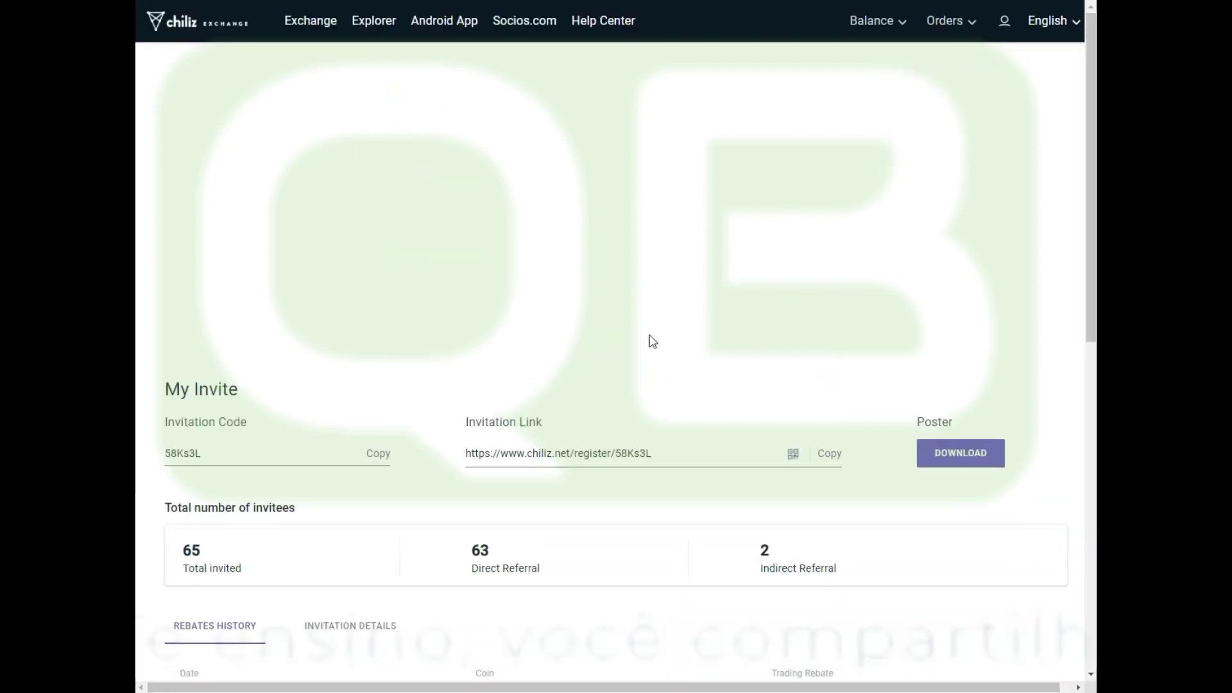
- Copy the Chiliz invitation link from My Invite and open a new browser tab
left_click_drag(473, 453, 701, 468)
left_click(829, 456)
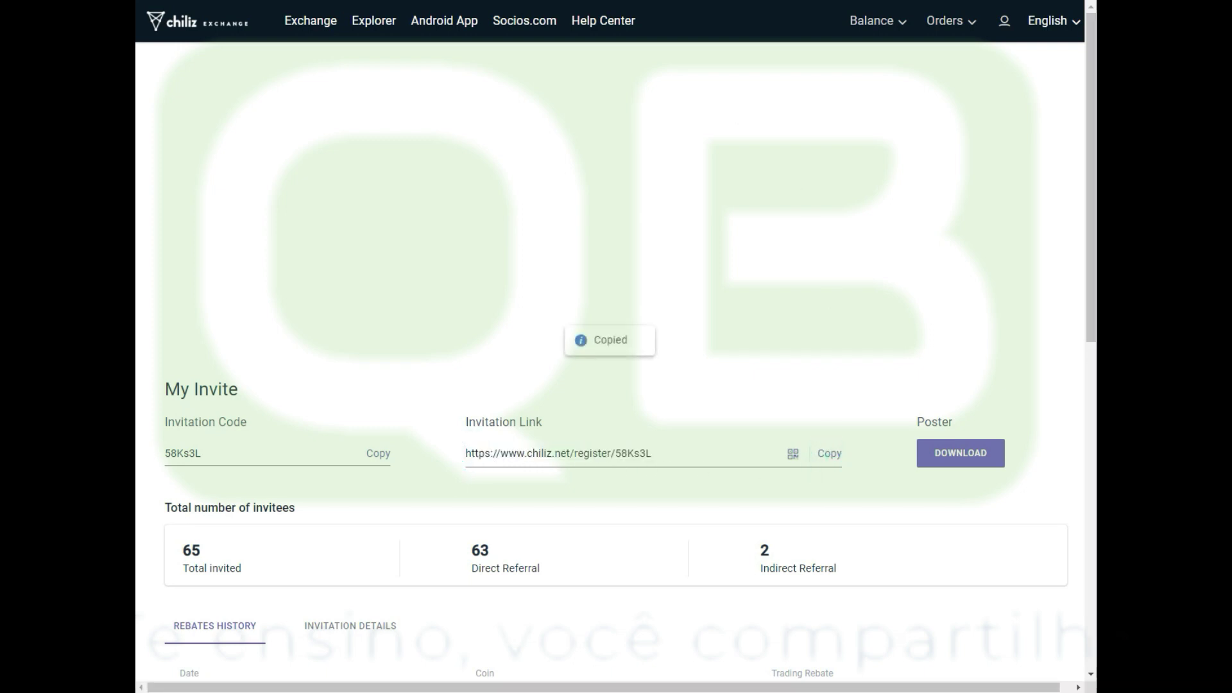
key("ctrl+t")
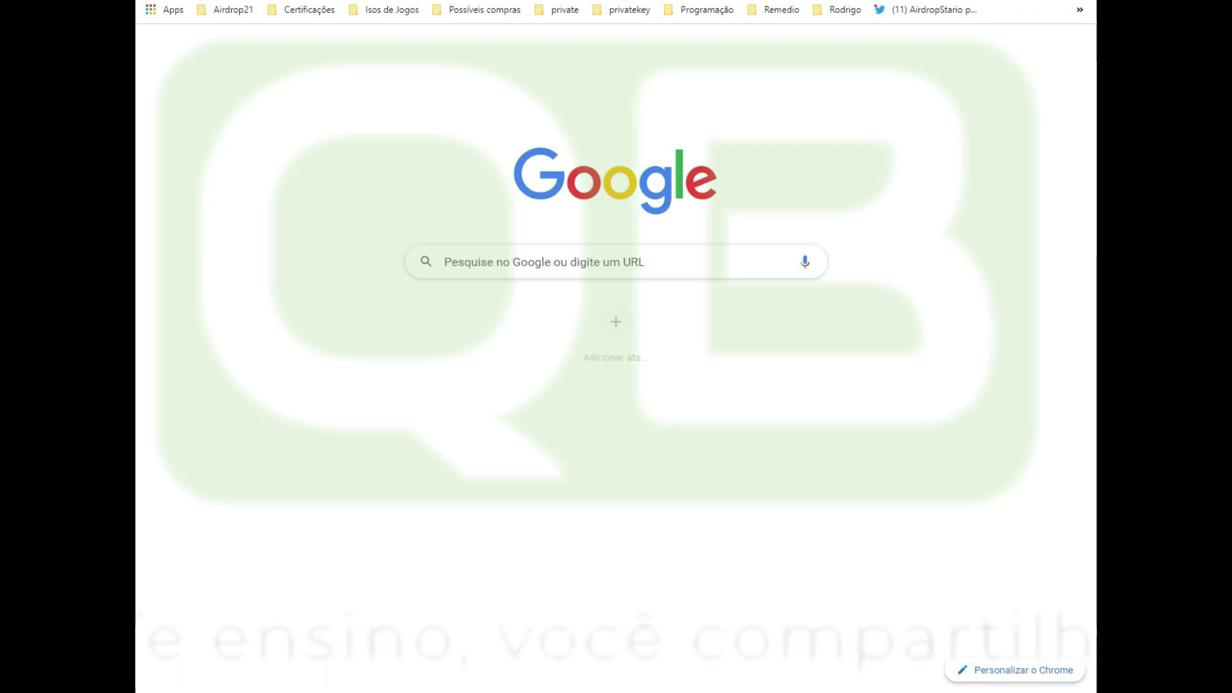
- Enter 'bit' in the new tab, then highlight the invitation link's site and register-code parts
type("bit")
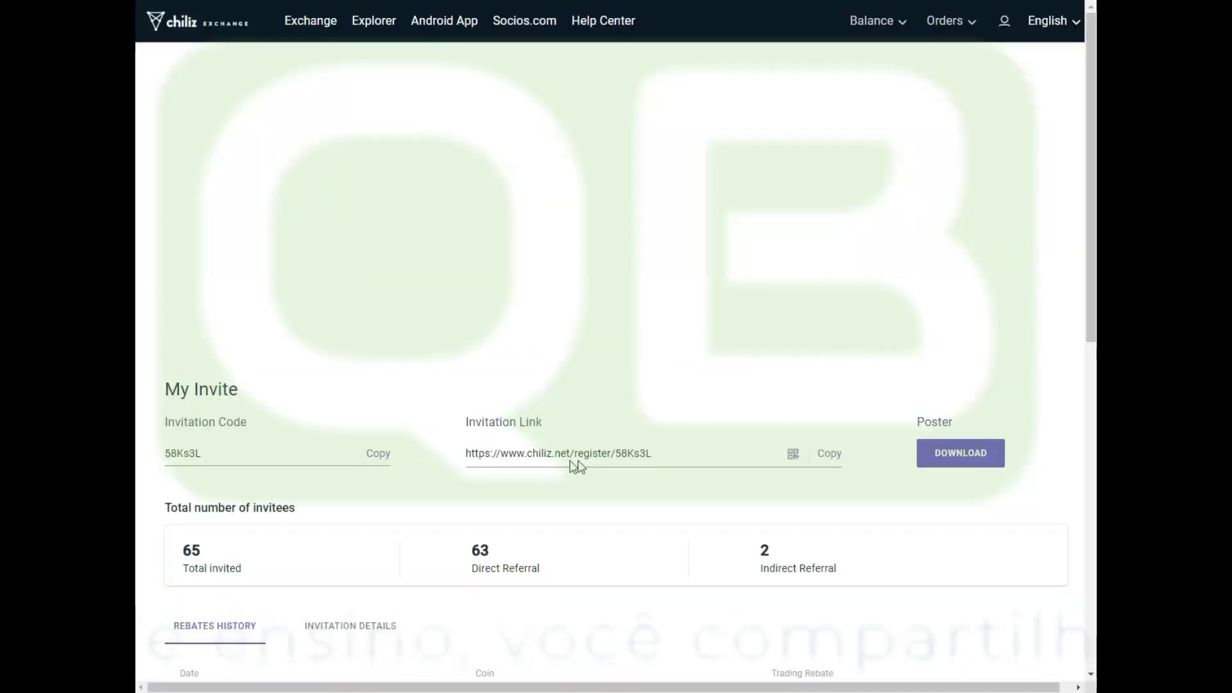
left_click_drag(570, 454, 462, 461)
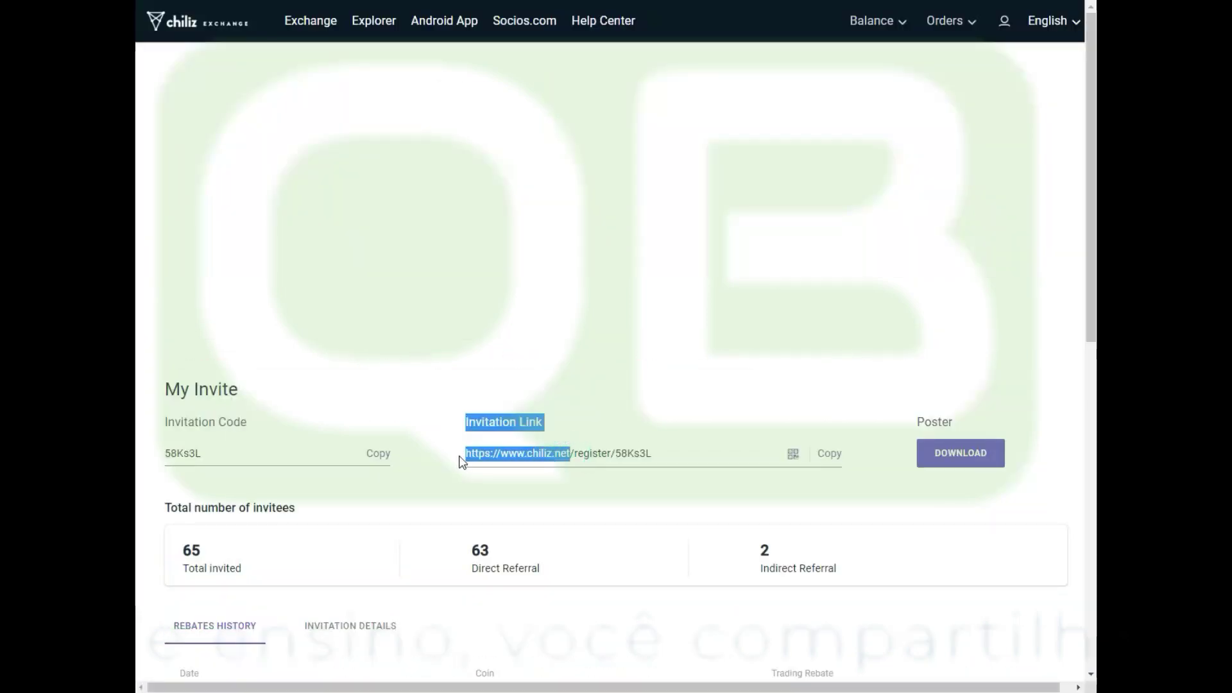
left_click_drag(571, 453, 648, 450)
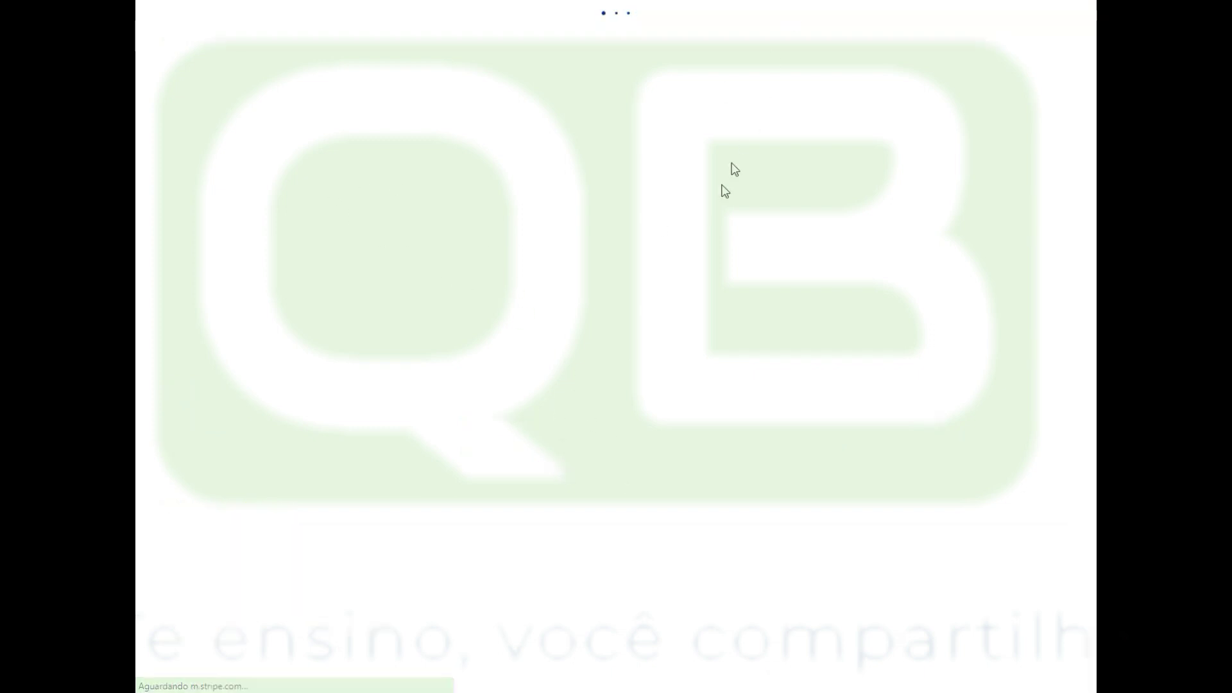
left_click(831, 30)
key("ctrl+v")
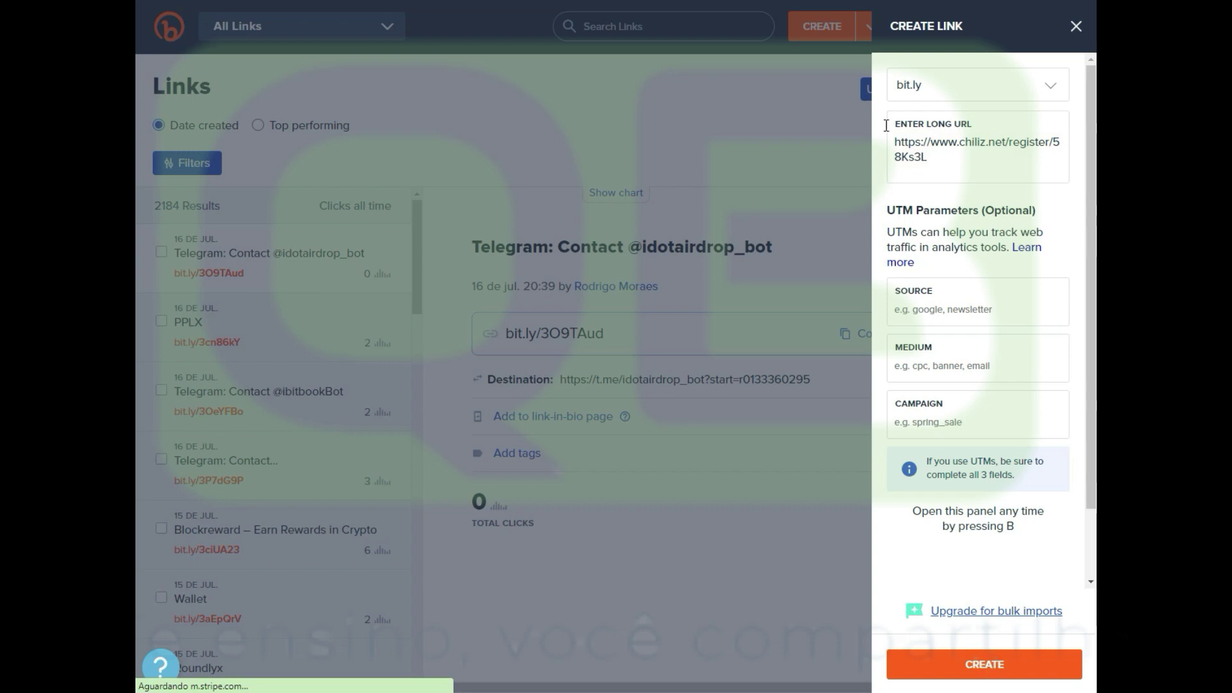
key("Return")
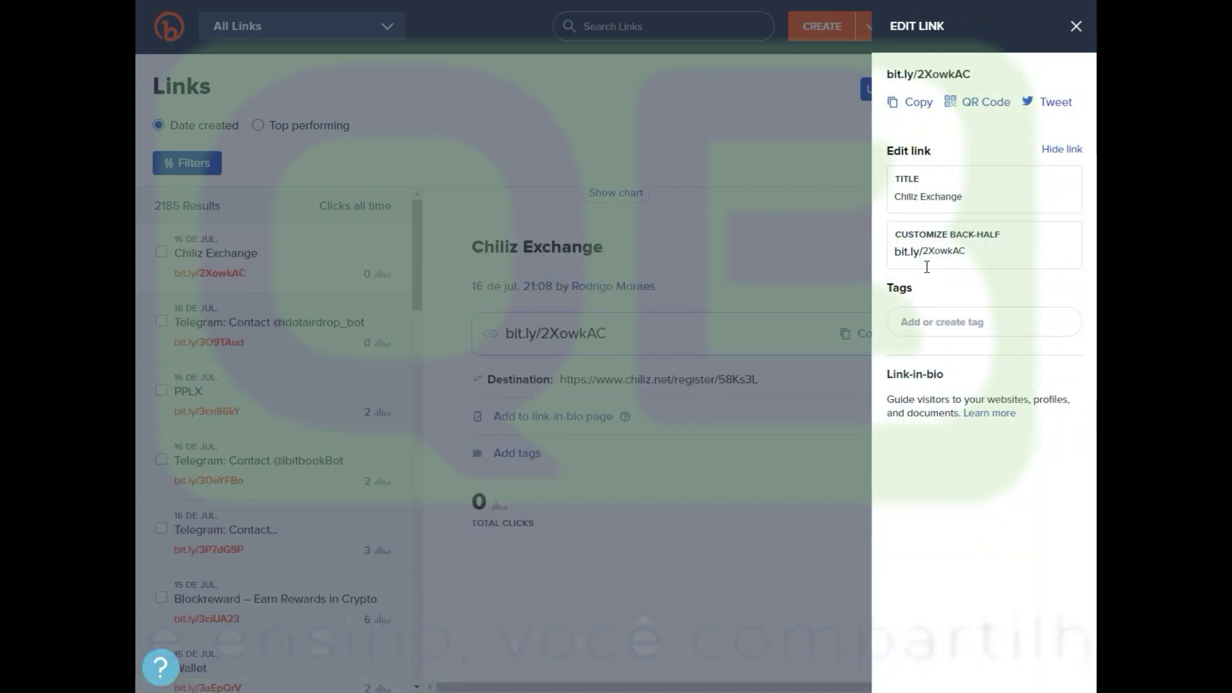
left_click(699, 215)
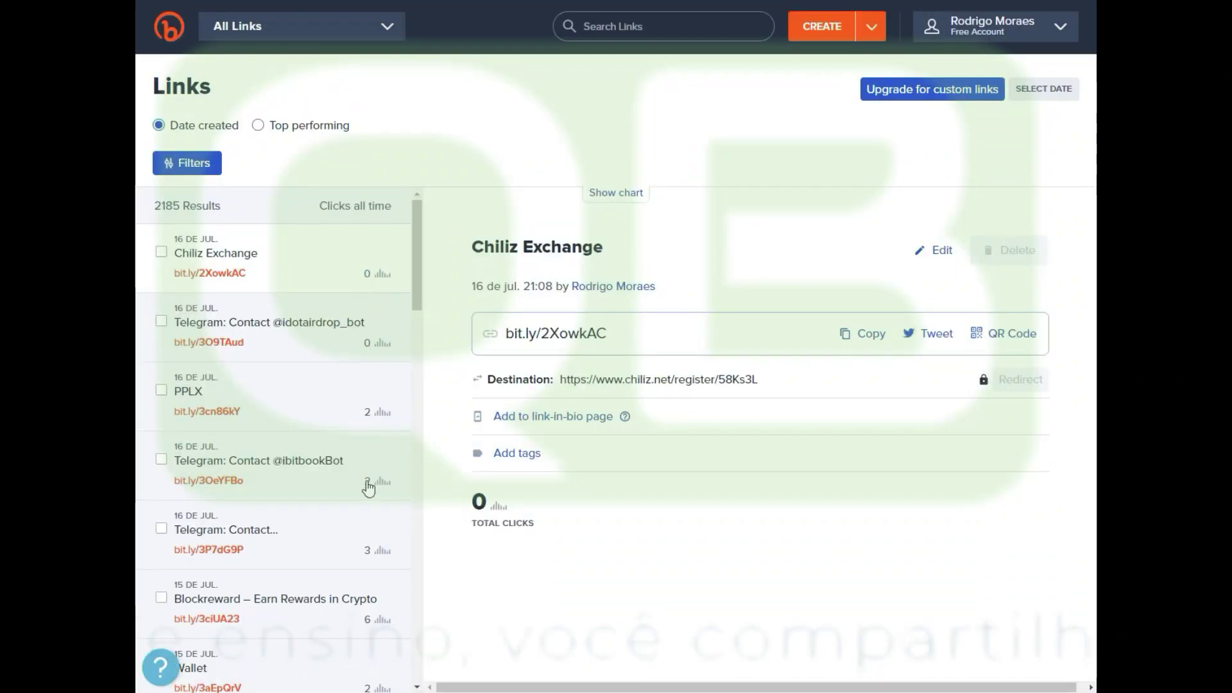
- Scroll through the Bitly links list, then open a fresh browser tab
scroll(369, 488, "down", 15)
scroll(353, 408, "up", 4)
scroll(384, 382, "down", 1)
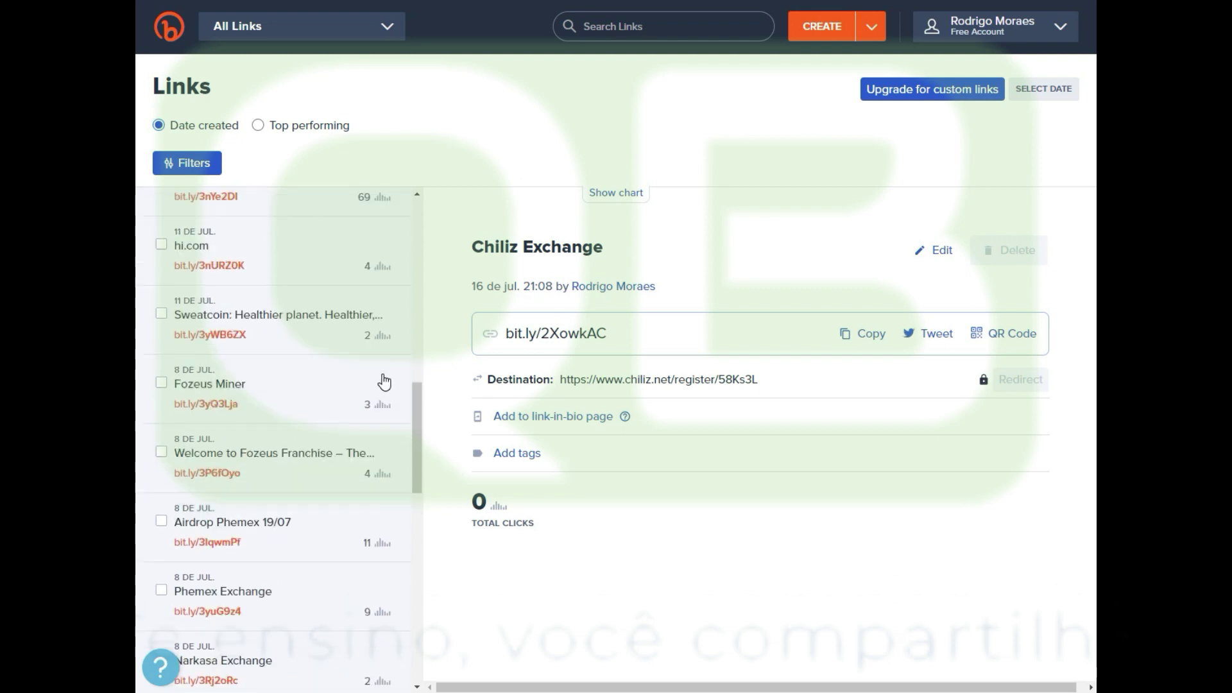
scroll(384, 382, "down", 10)
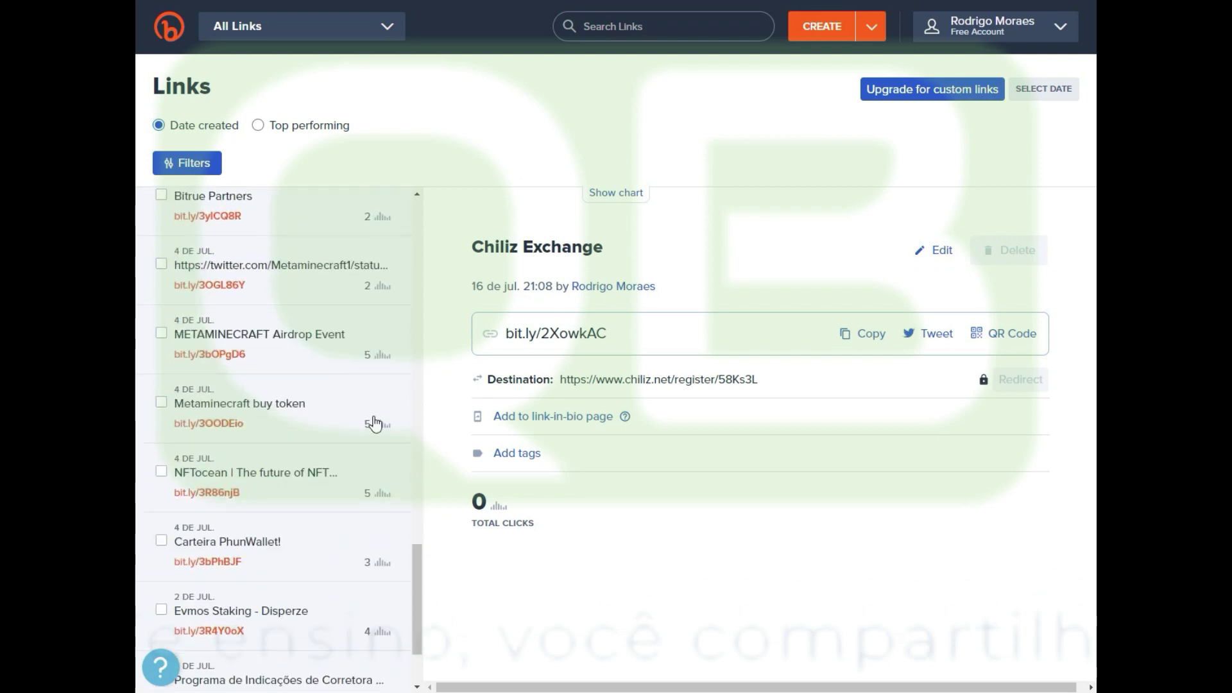
scroll(375, 424, "up", 9)
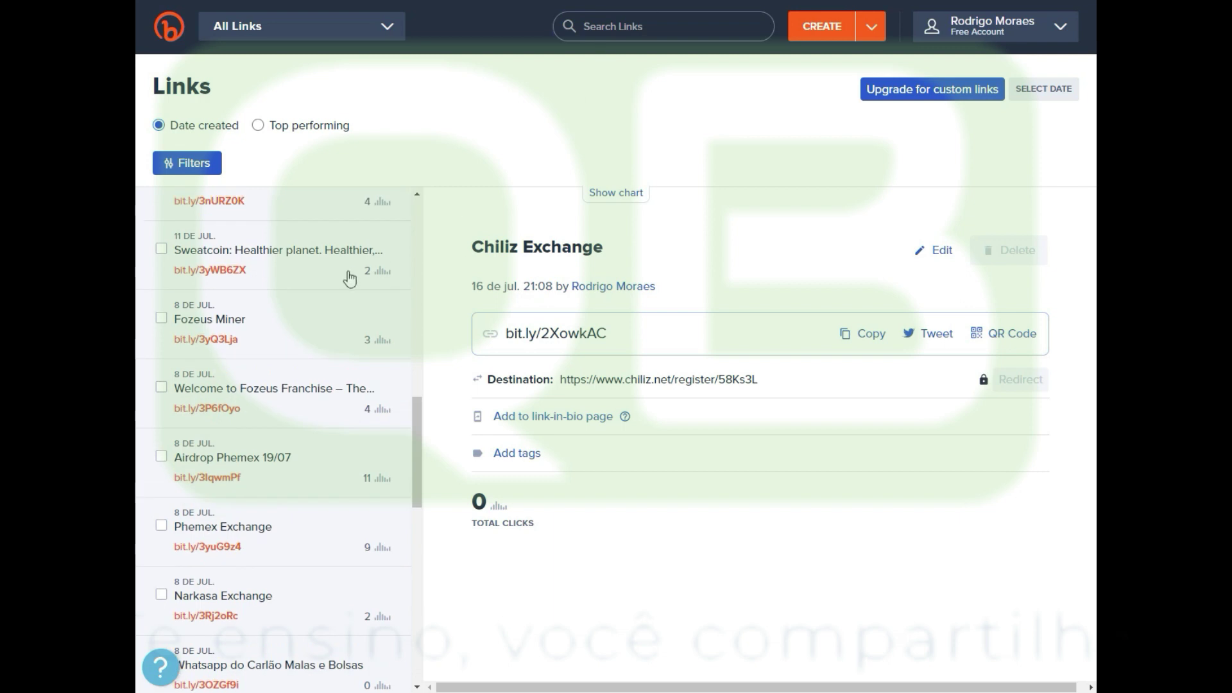
scroll(152, 376, "up", 6)
scroll(294, 365, "up", 8)
scroll(294, 367, "up", 1)
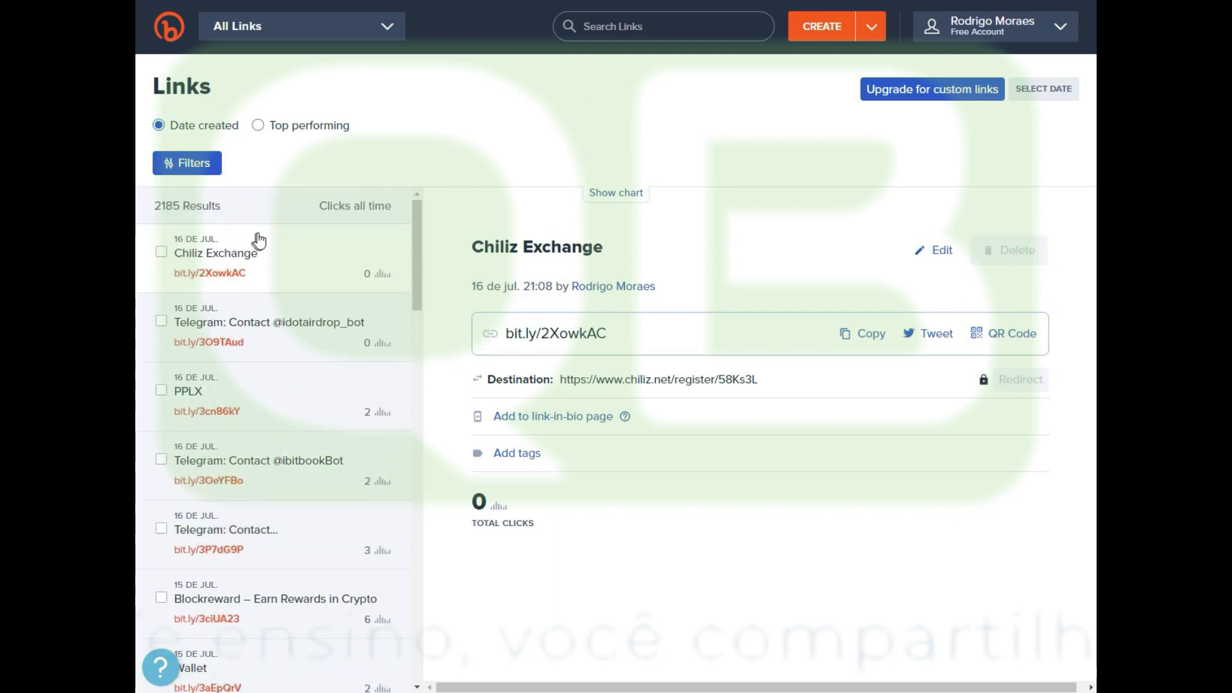
scroll(260, 385, "down", 1)
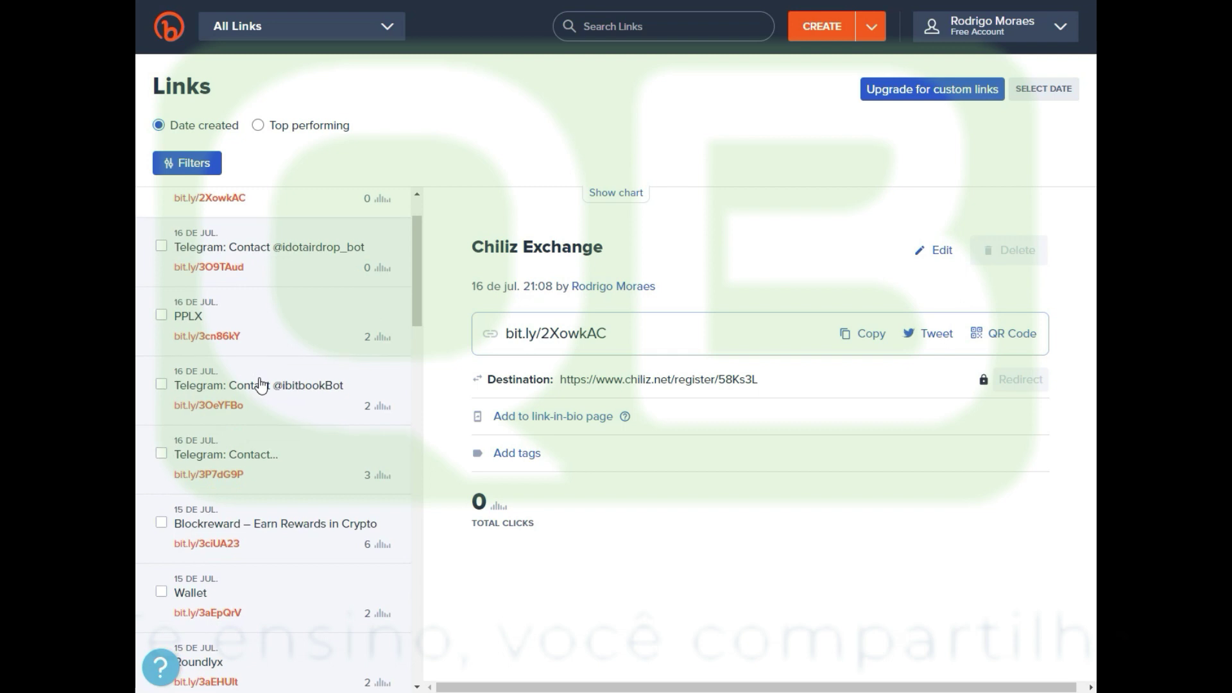
scroll(308, 380, "down", 2)
scroll(275, 501, "down", 8)
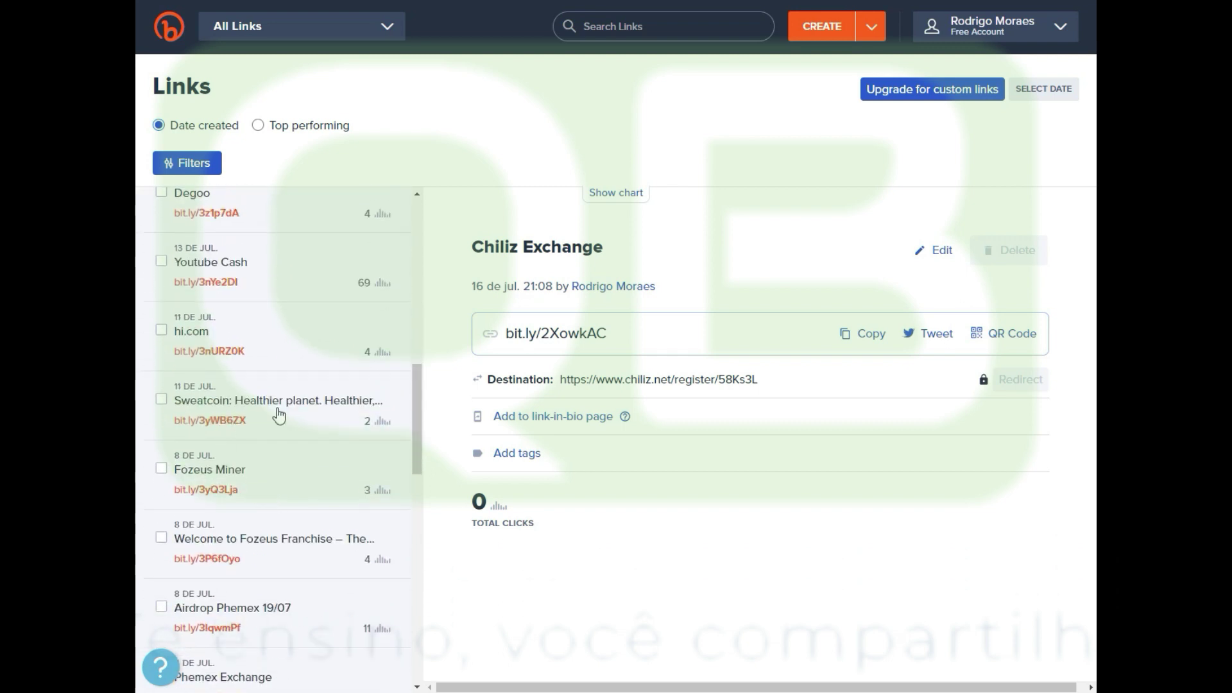
key("ctrl+t")
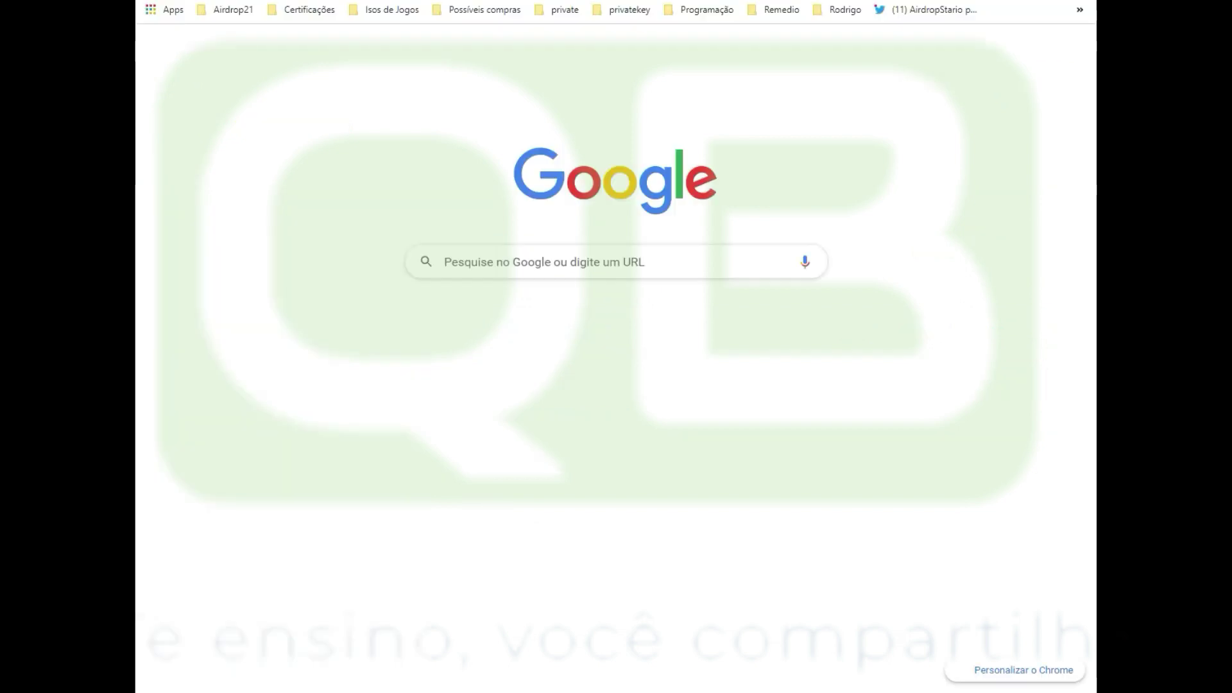
- Go to youtuber.cash via the address-bar suggestion for 'y'
type("y")
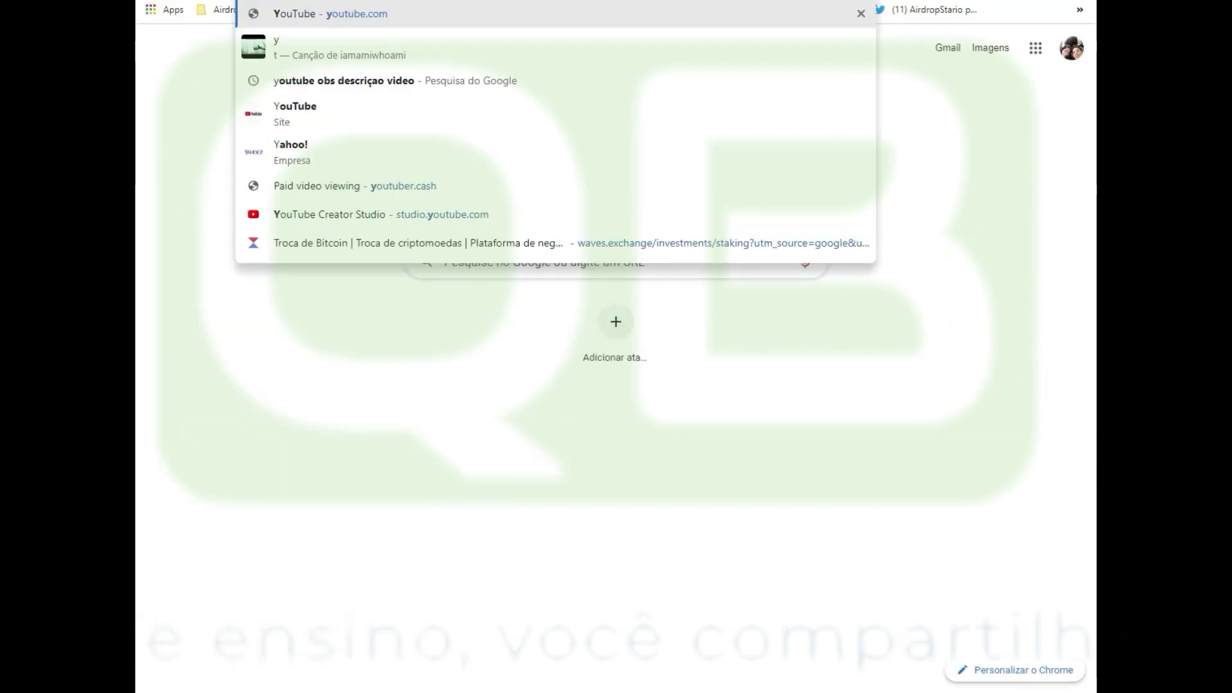
key("Down")
key("Down")
key("Down")
key("Down")
key("Down")
key("Return")
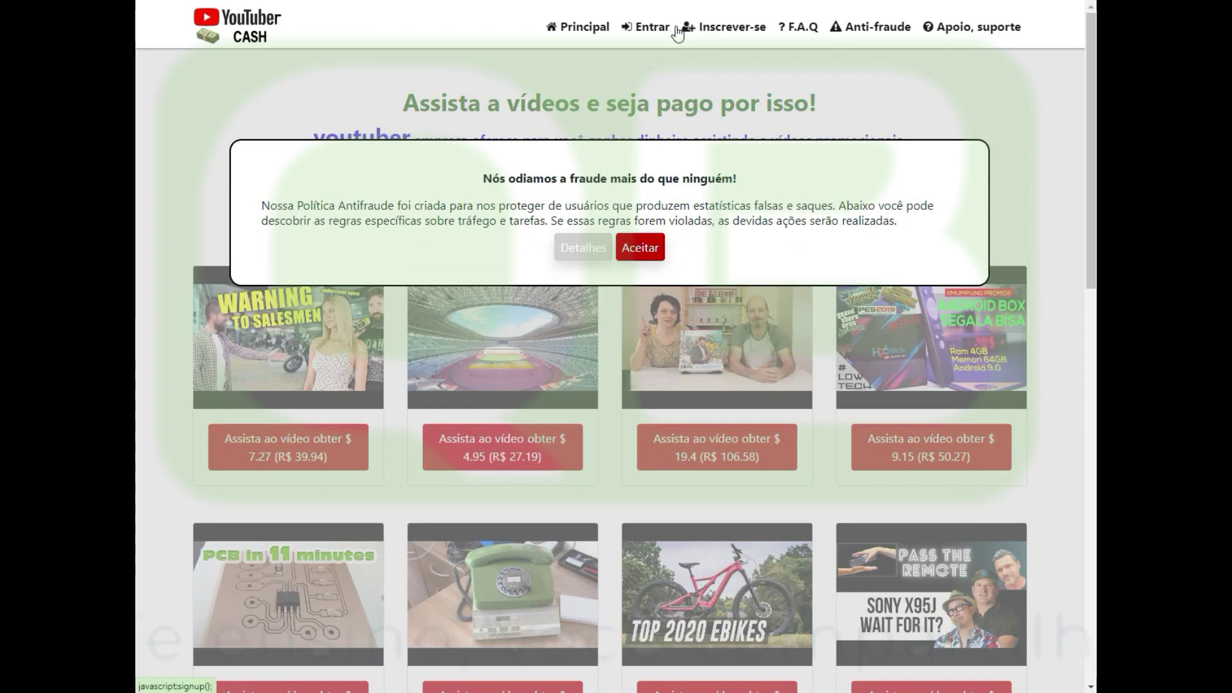
- Accept the anti-fraud notice, log in with saved credentials, and highlight the $231.29 earnings
left_click(635, 241)
left_click(641, 26)
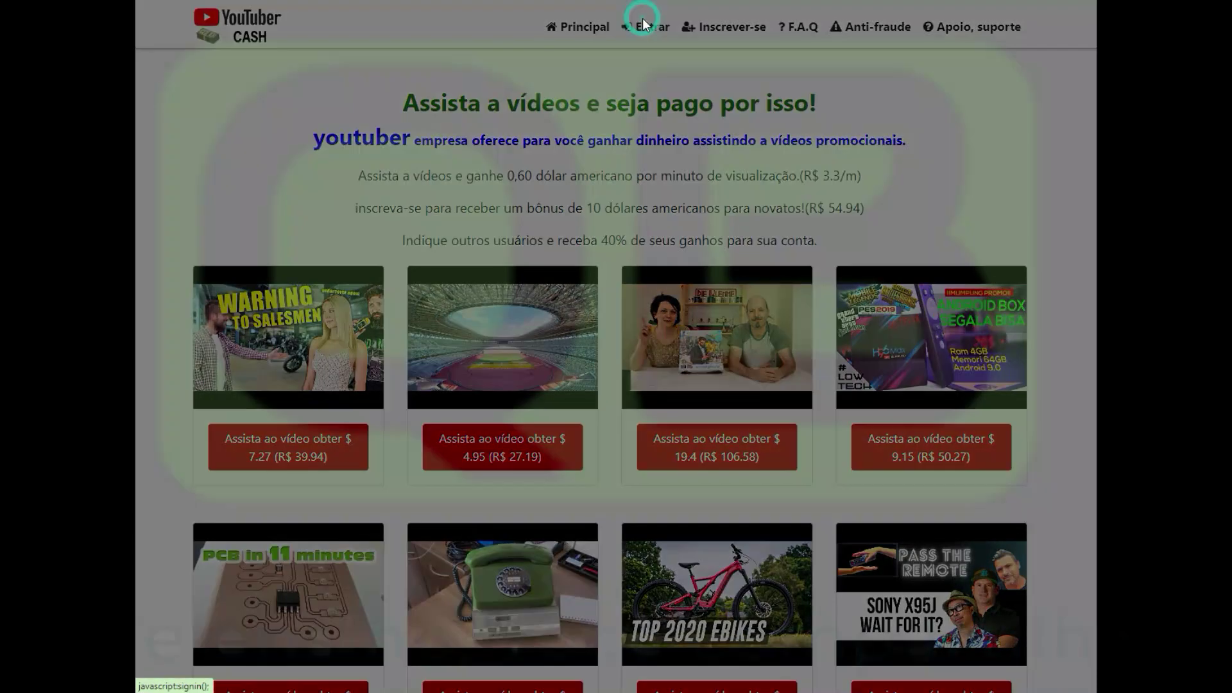
left_click(606, 331)
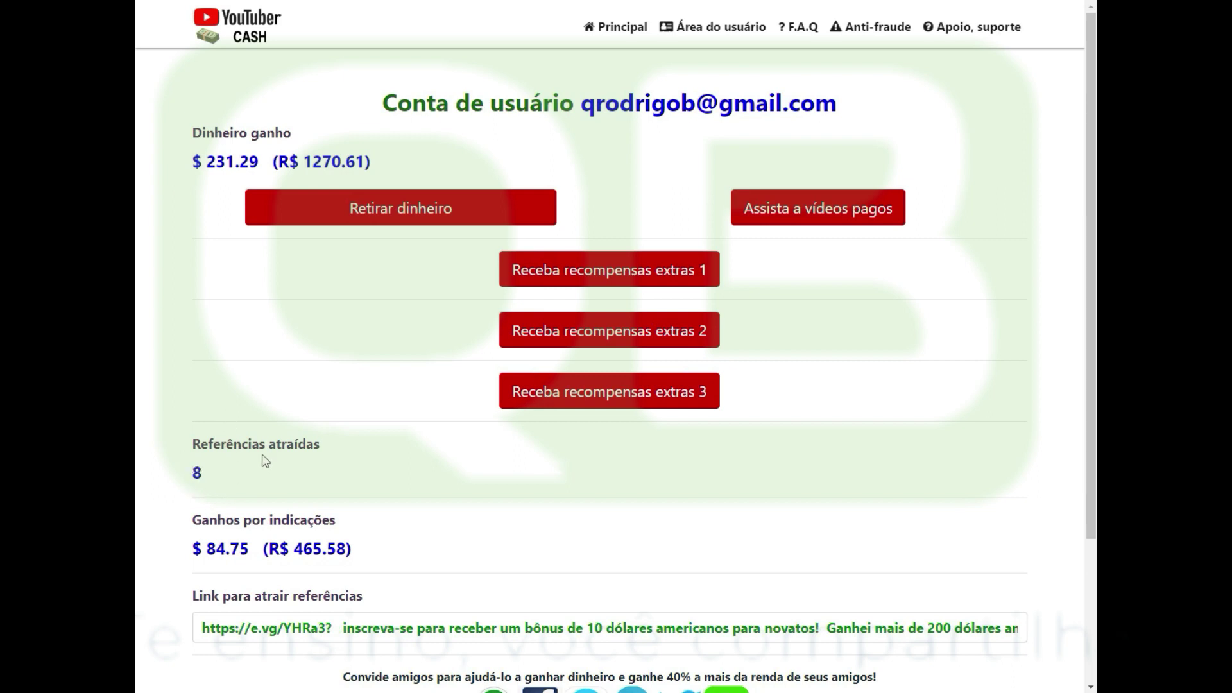
left_click_drag(305, 157, 369, 161)
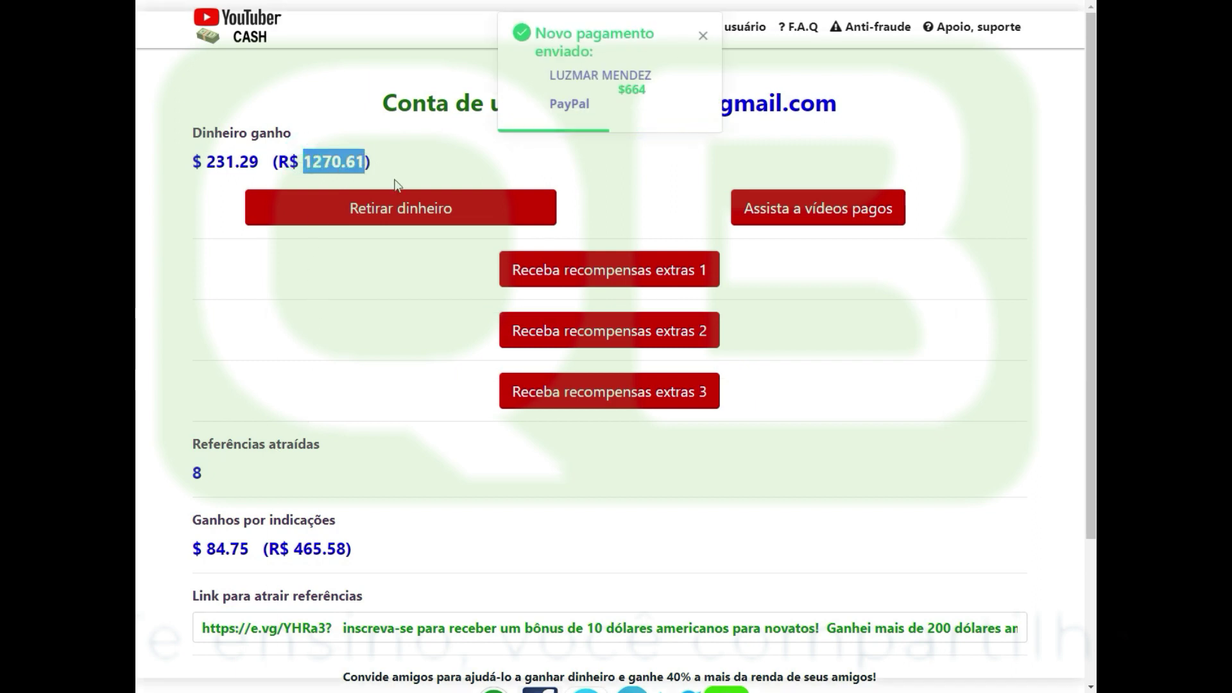